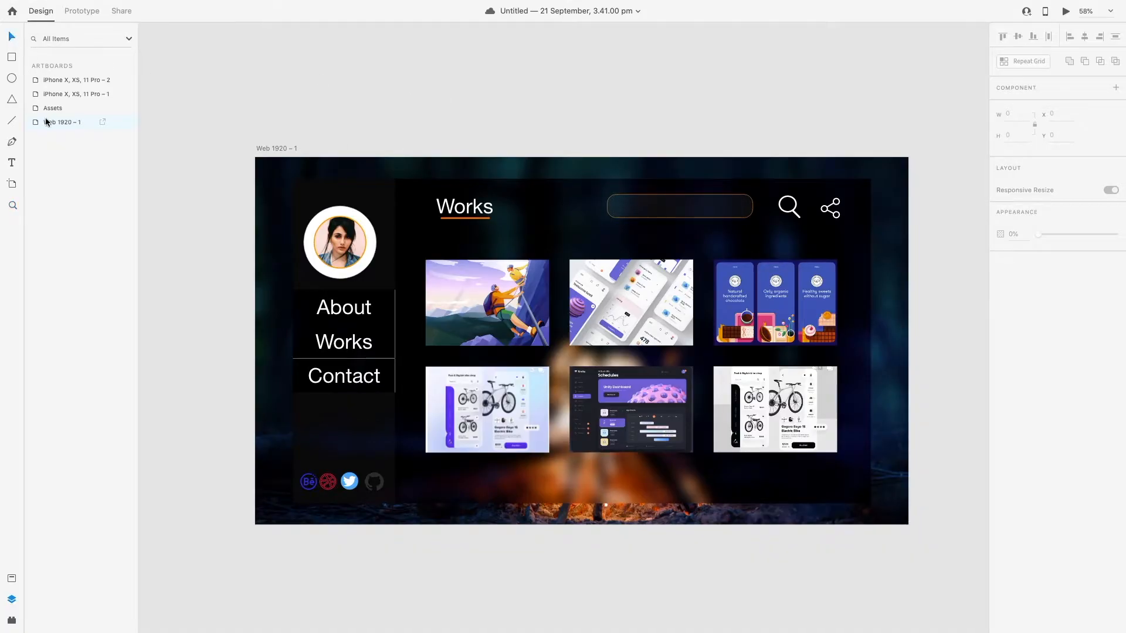
Step: Copy the campfire image from the Assets artboard and paste it into the iPhone X, XS, 11 Pro – 1 artboard
click(52, 108)
double_click(52, 108)
click(249, 191)
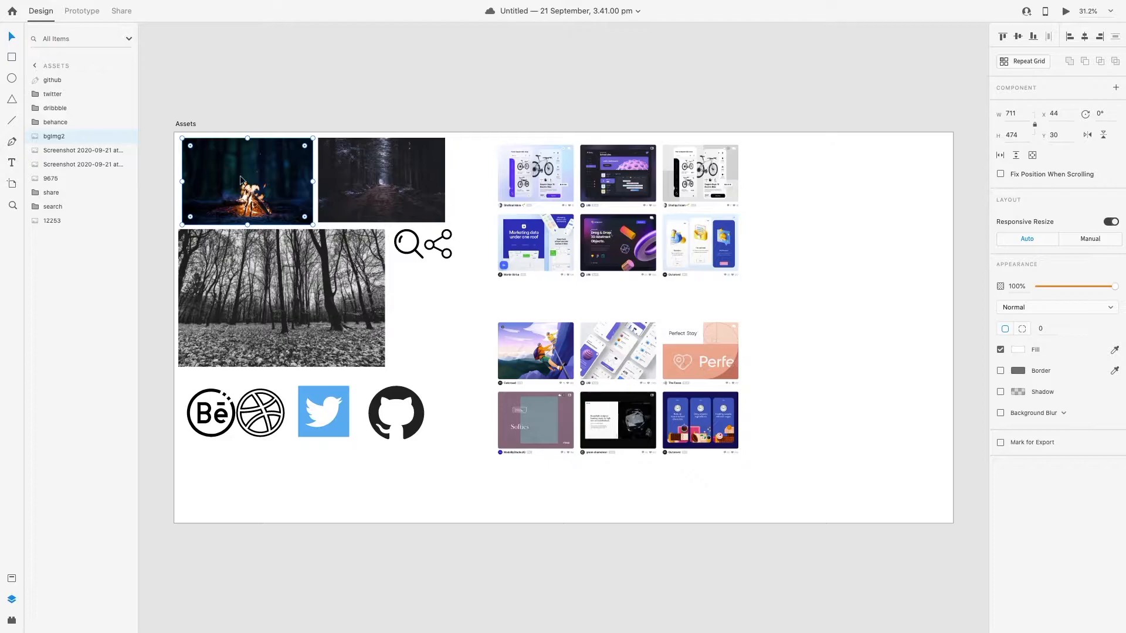
click(37, 67)
click(56, 93)
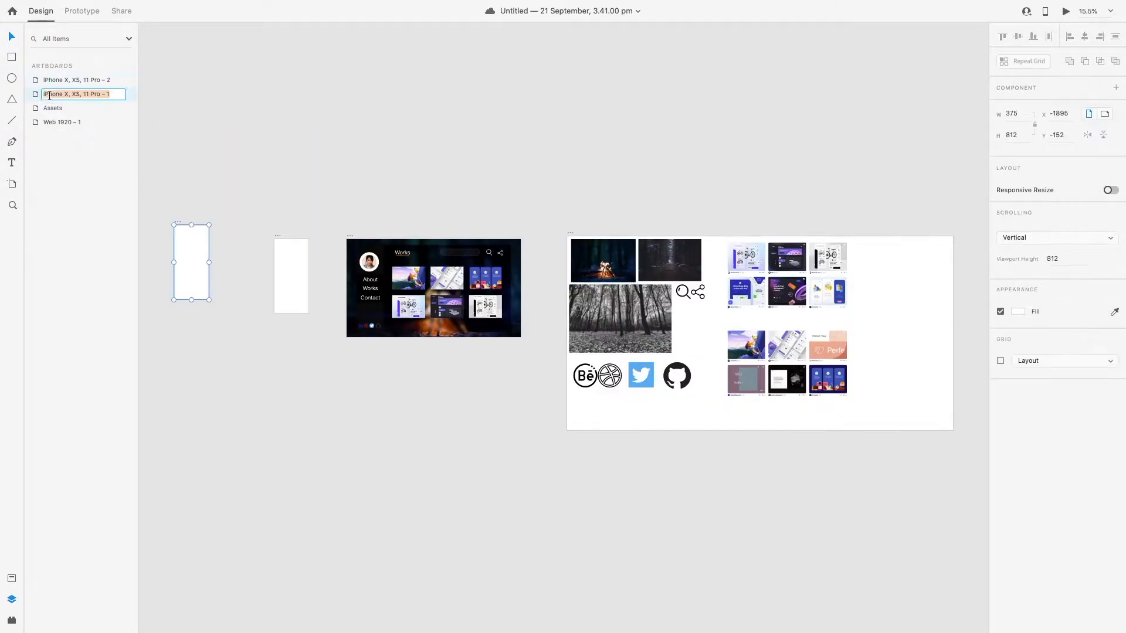
double_click(40, 94)
key(super+v)
Step: Enlarge the campfire image to about 1239 × 826 and position it to cover the phone artboard, with the fire centred
drag(581, 161, 473, 136)
drag(820, 367, 1063, 631)
drag(577, 315, 380, 317)
scroll(448, 325, up, 1)
scroll(446, 323, up, 2)
scroll(504, 310, down, 1)
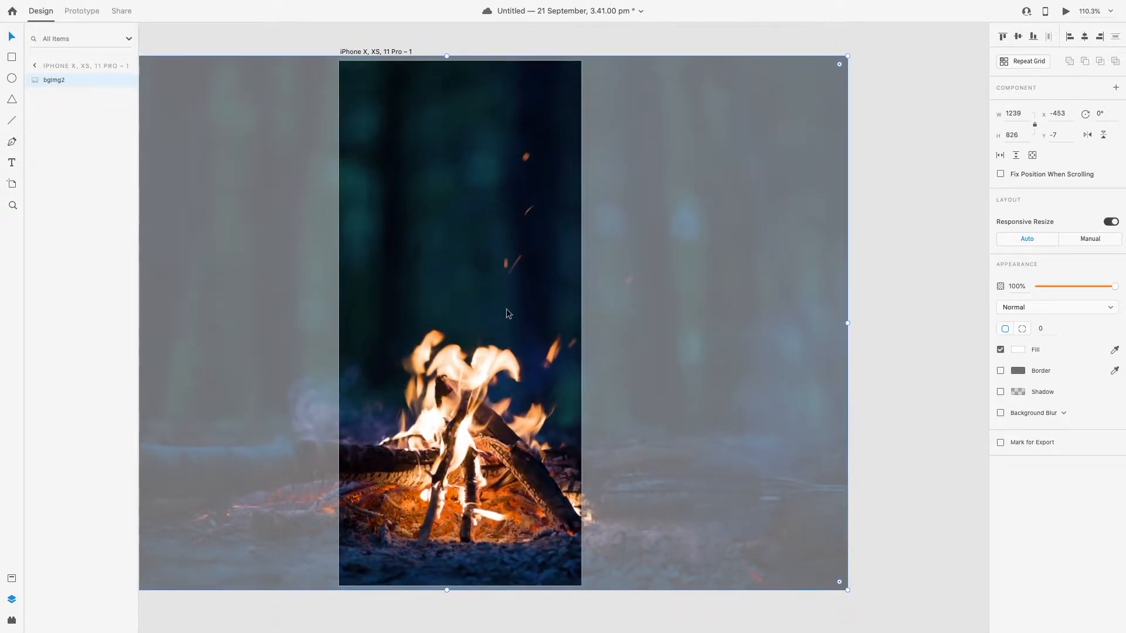
click(895, 292)
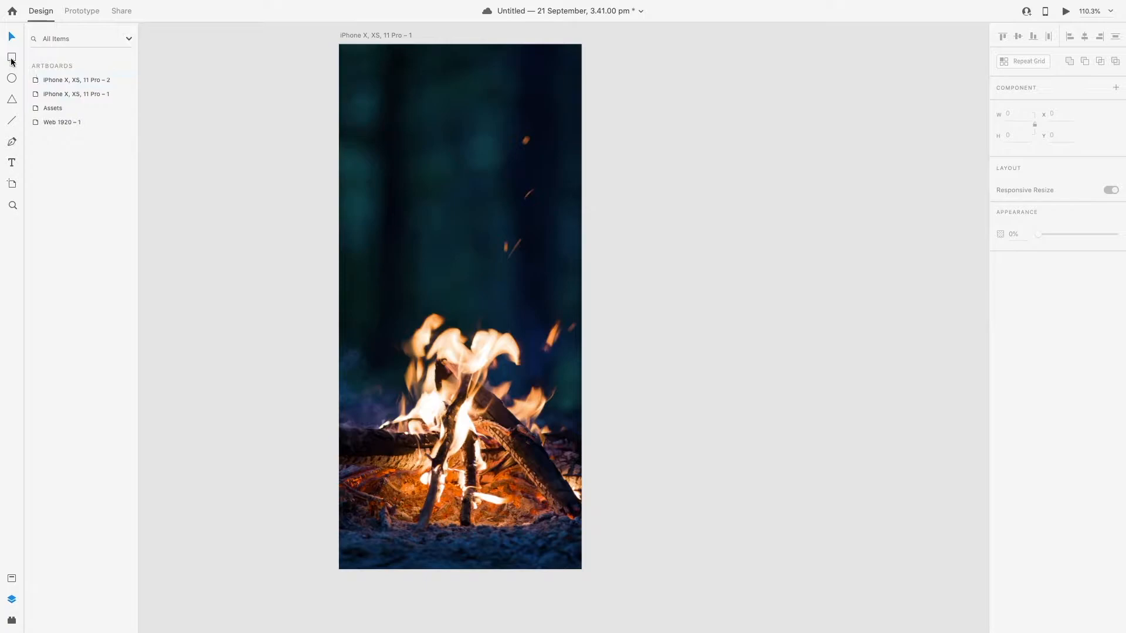
Step: Draw a borderless panel of about 326 × 734 over the artboard with background blur amount 20 and brightness -2
drag(356, 70, 567, 544)
click(1000, 370)
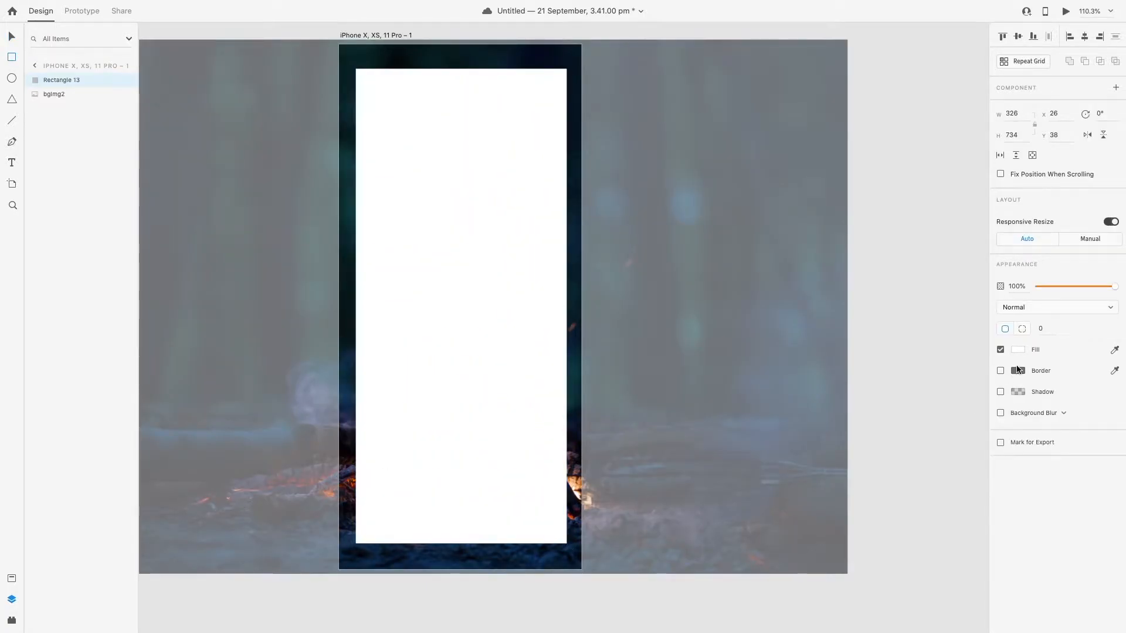
click(1000, 413)
drag(1092, 449, 1078, 430)
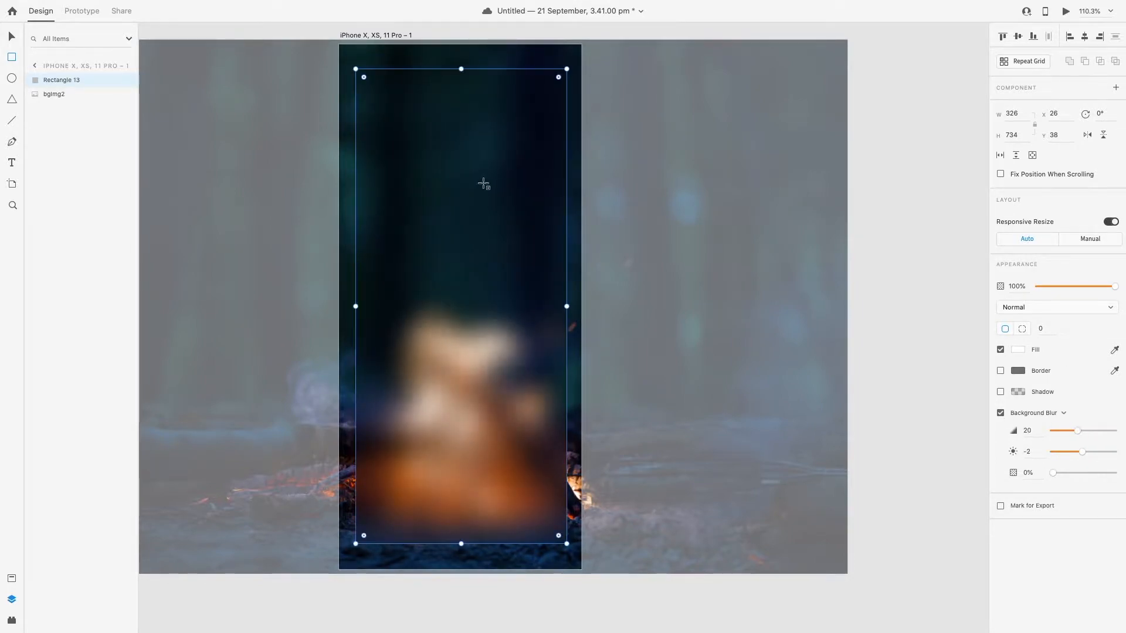
Step: Resize the blurred panel to about 318 × 703 and move it to about X 29, Y 63
drag(355, 69, 361, 89)
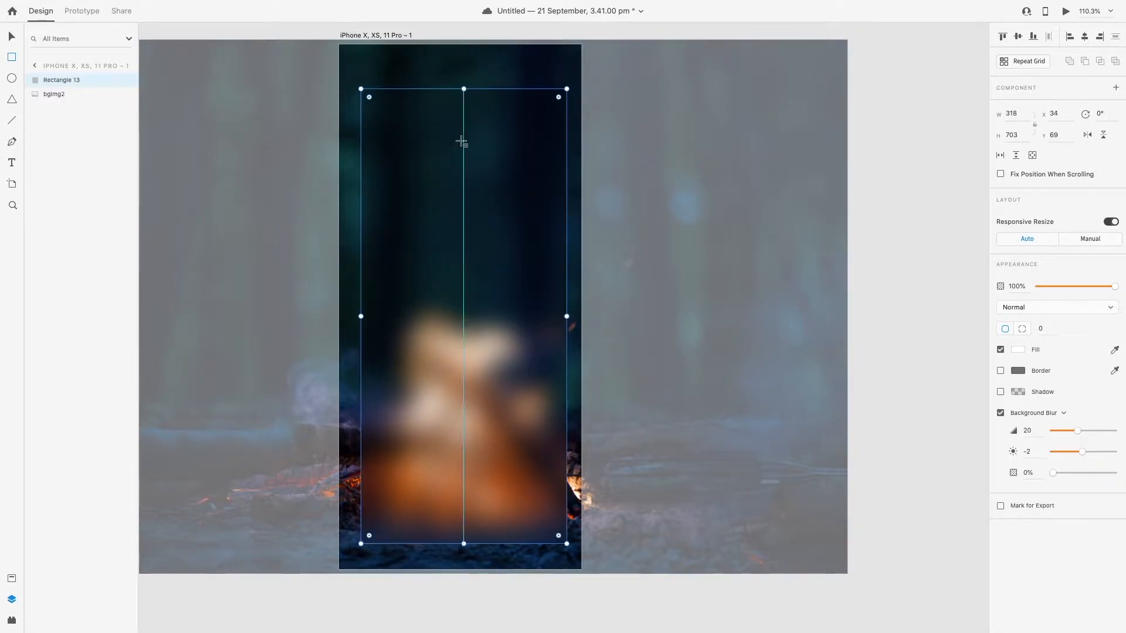
key(v)
mouse_move(418, 189)
mouse_down()
mouse_move(415, 157)
mouse_move(417, 182)
mouse_up()
Step: Enlarge the campfire background image further and shift it sideways to keep the fire behind the panel
click(781, 96)
drag(848, 574, 922, 621)
scroll(258, 408, down, 3)
scroll(259, 408, down, 2)
drag(286, 438, 262, 438)
scroll(484, 359, up, 6)
Step: Round the blurred panel's corners to a radius of 32
click(457, 262)
click(591, 248)
click(553, 126)
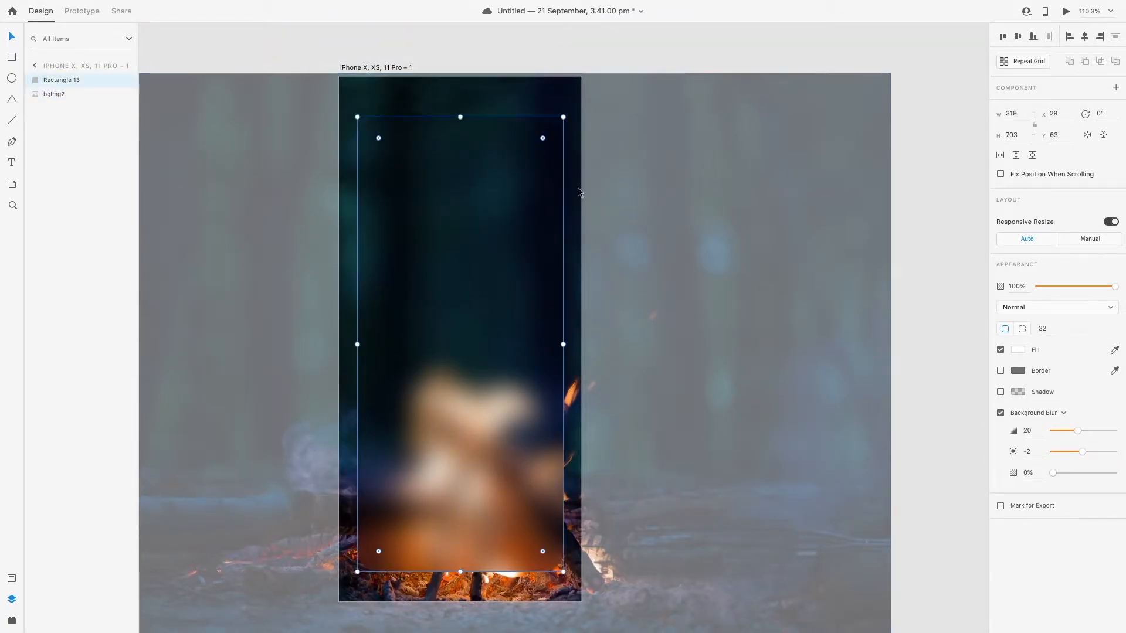
click(515, 179)
Step: Resize the blurred panel to 320 × 716 and centre it vertically and horizontally on the artboard
scroll(432, 267, down, 3)
scroll(432, 263, up, 4)
click(480, 145)
drag(461, 139, 460, 130)
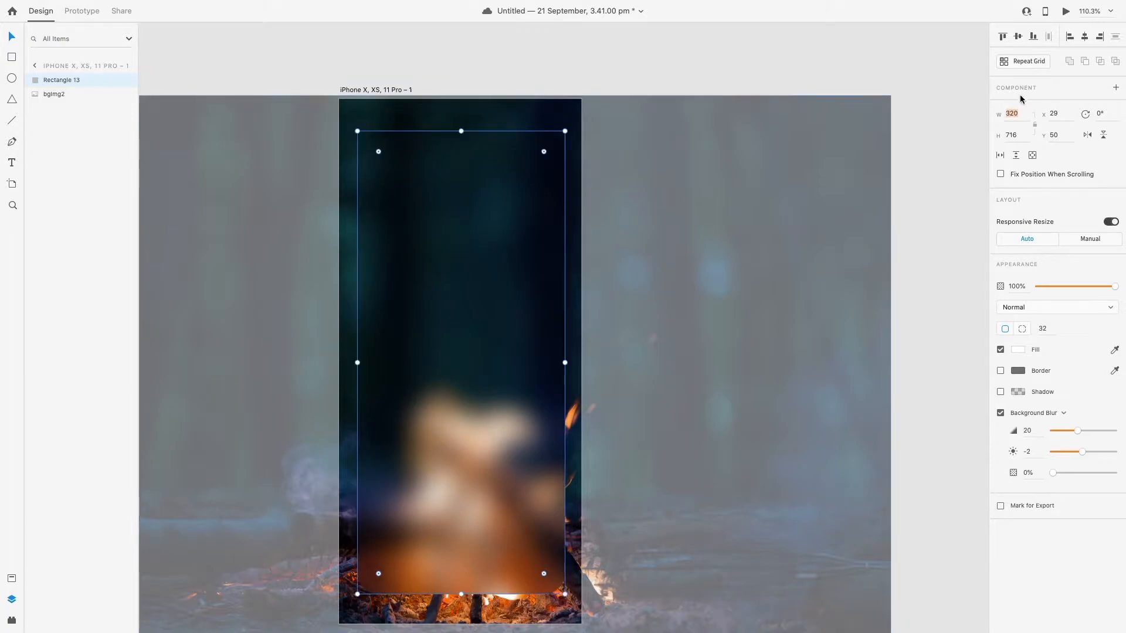
click(1018, 36)
click(1085, 37)
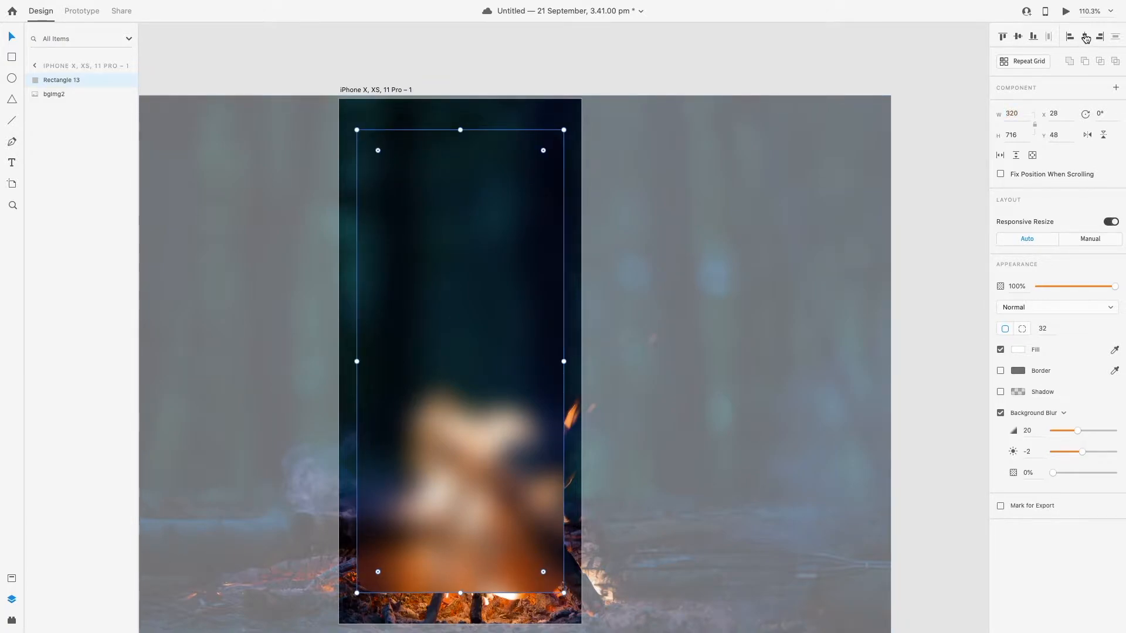
Step: Shift the blurred panel down slightly and nudge it up to a Y position of 50
drag(452, 228, 453, 240)
key(Up)
key(Up)
key(Up)
key(Up)
key(Up)
key(Up)
key(Up)
key(Up)
key(Up)
key(Up)
key(Up)
key(Up)
key(Up)
key(Up)
key(Up)
key(Up)
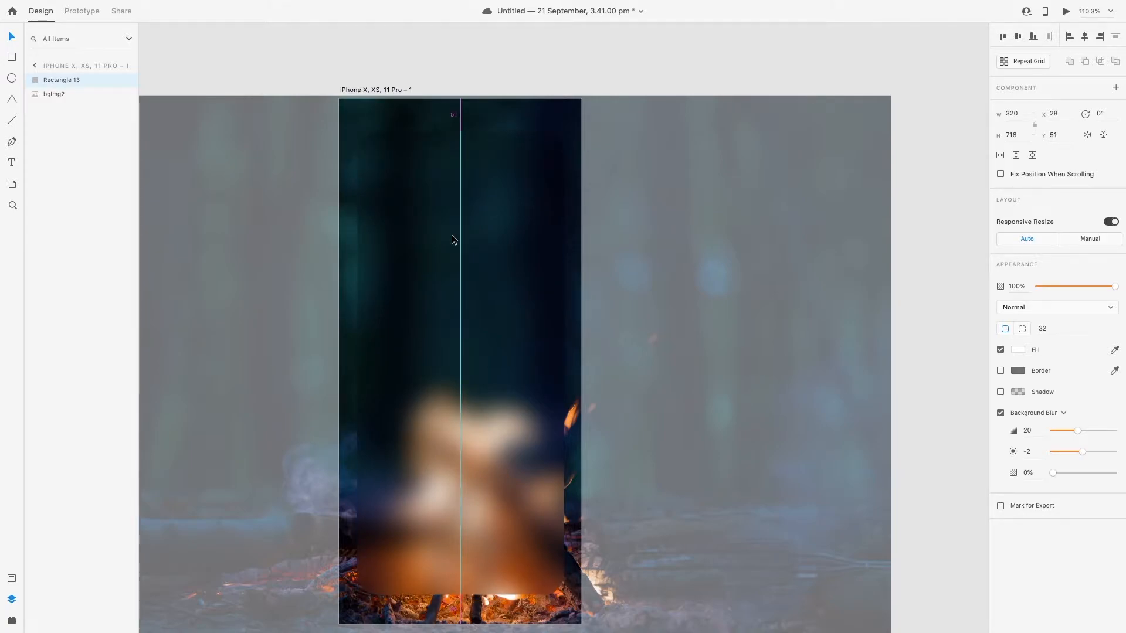
key(Up)
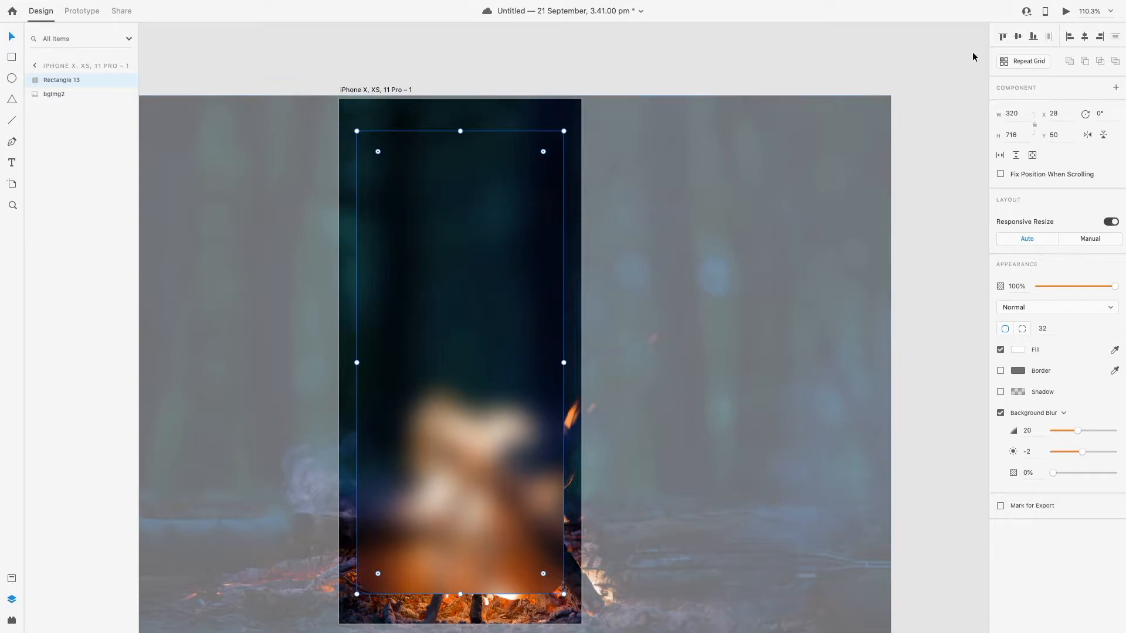
click(432, 48)
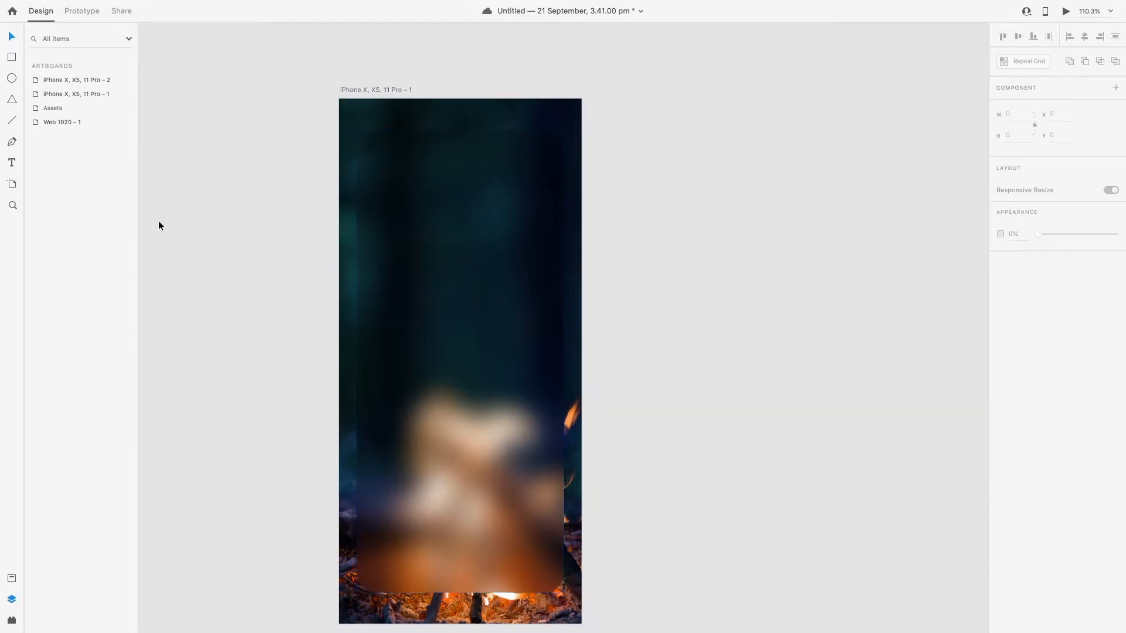
Step: Draw a circle of about 154 × 154 in the upper part of the panel and centre it horizontally on the panel
click(11, 78)
mouse_move(404, 160)
mouse_down()
mouse_move(488, 242)
mouse_move(456, 206)
mouse_up()
click(8, 36)
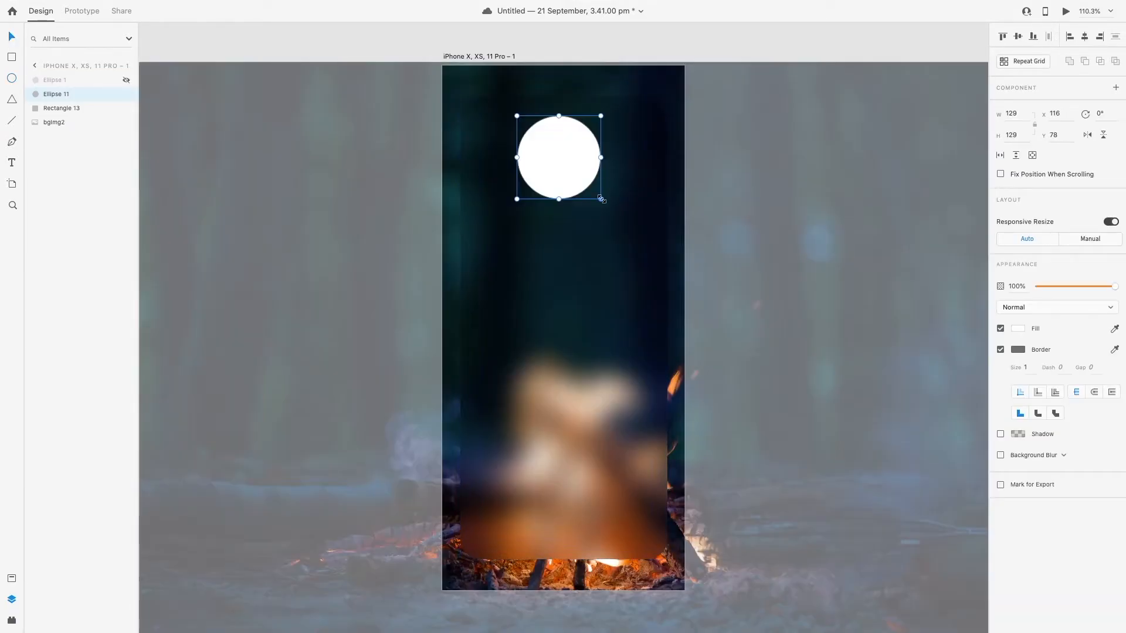
drag(604, 202, 618, 214)
drag(557, 167, 550, 167)
shift+click(479, 157)
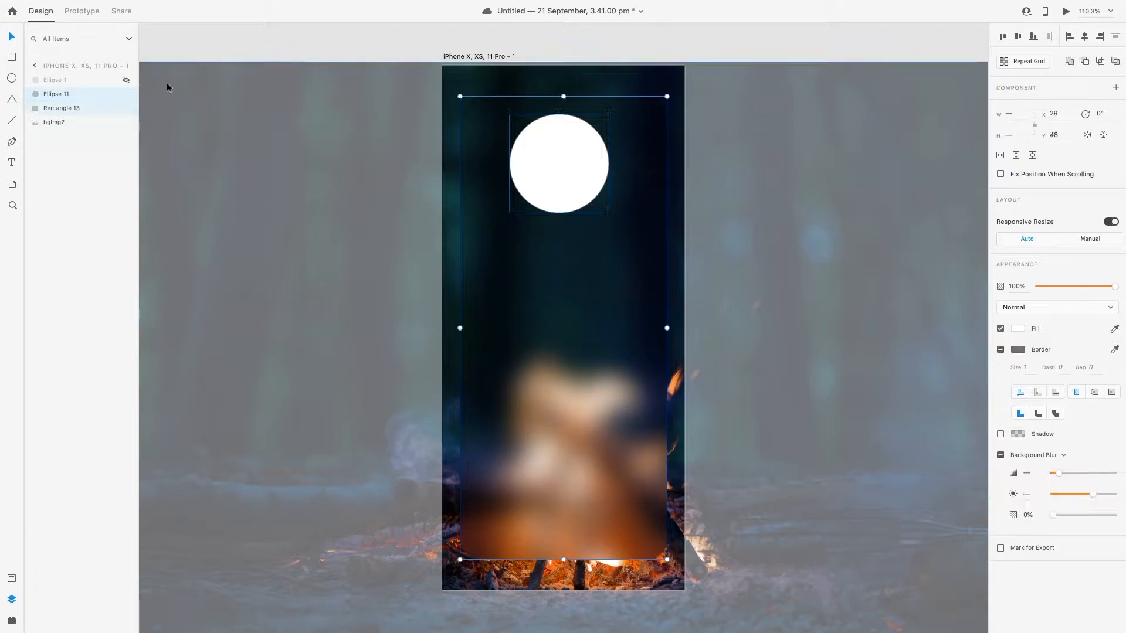
click(1086, 36)
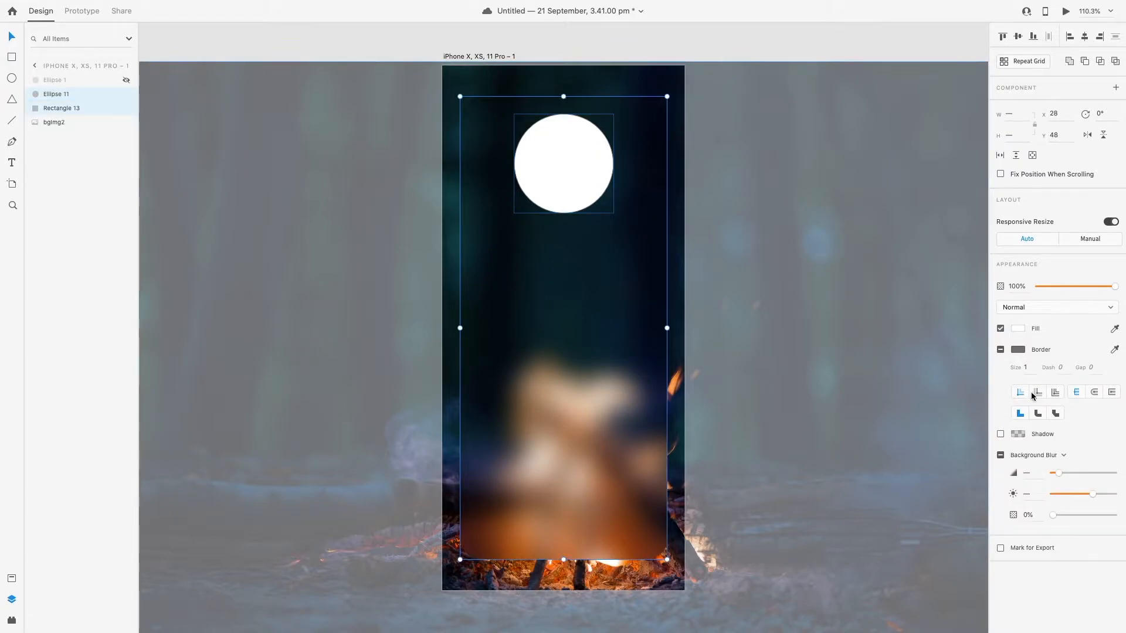
Step: Remove the circle's border and apply a background blur with amount 30 and brightness 9
click(1001, 350)
click(593, 168)
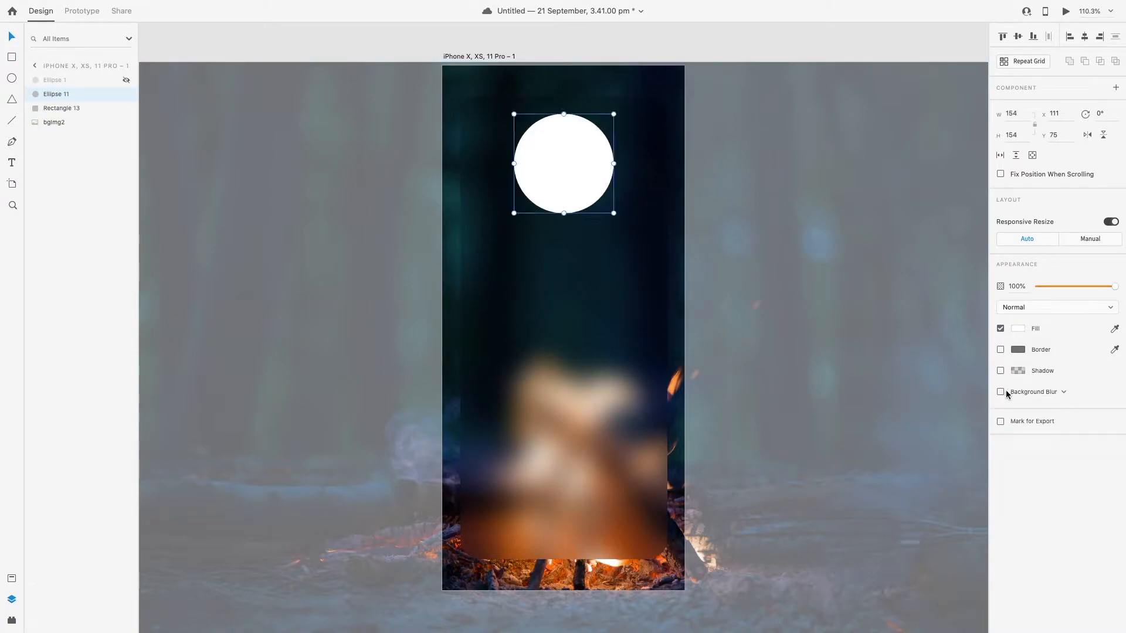
click(1006, 392)
drag(1061, 431, 1089, 430)
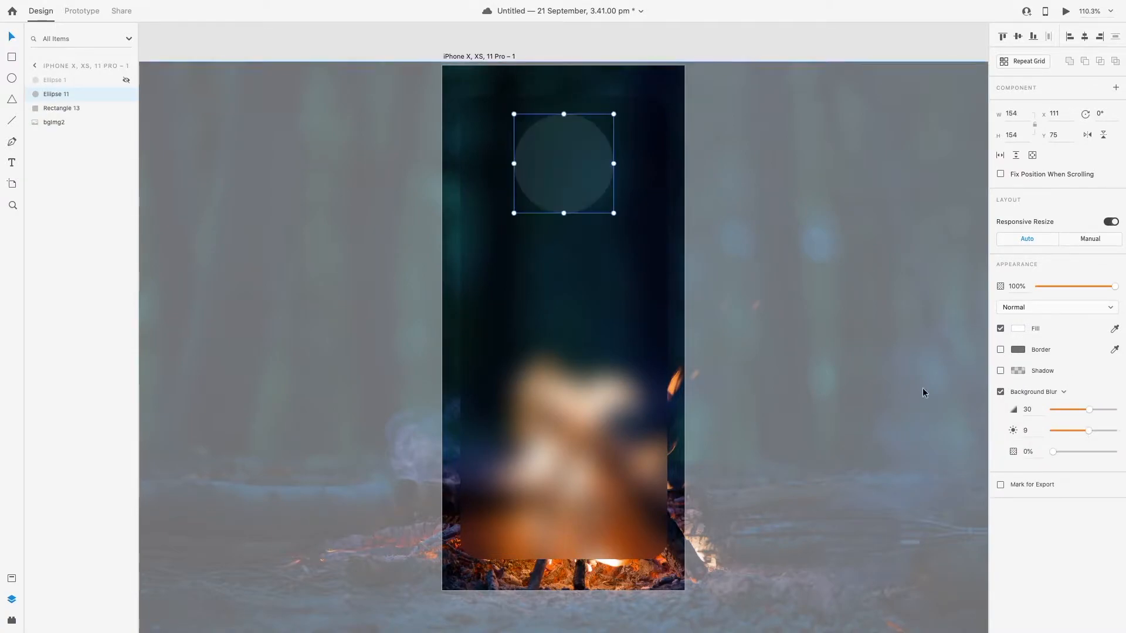
Step: Delete the hidden Ellipse 1 layer and draw a circle of about 98 × 98 inside the translucent circle
click(51, 80)
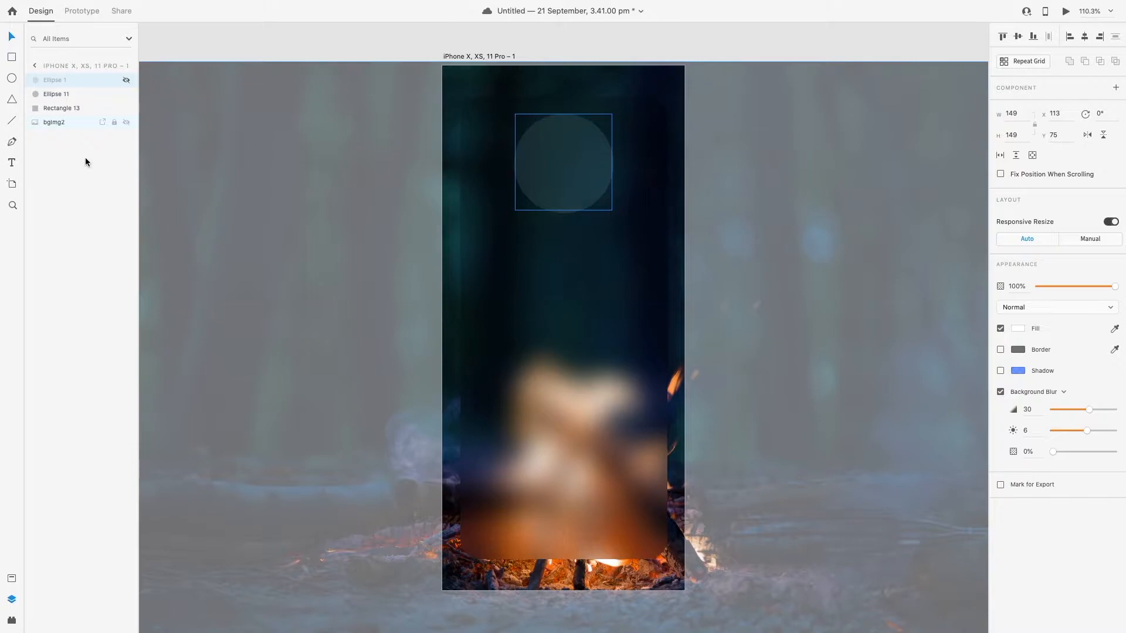
key(Delete)
click(11, 78)
drag(533, 135, 596, 199)
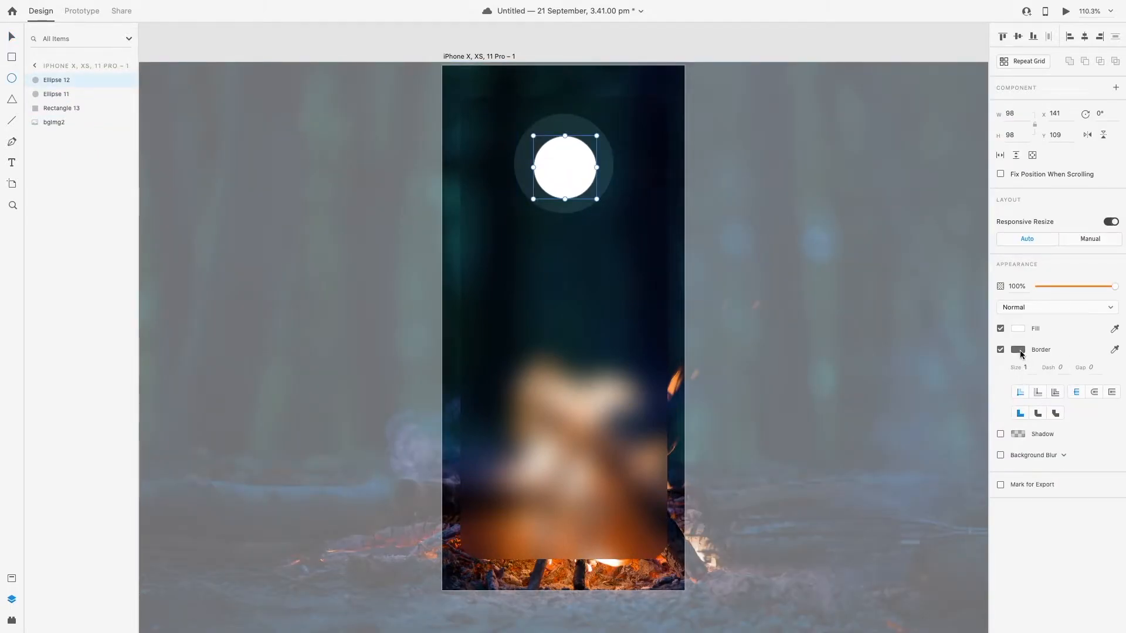
Step: Give the inner circle an orange border (#FF6910) with size 3
click(1019, 351)
click(992, 390)
click(513, 546)
drag(957, 301, 963, 280)
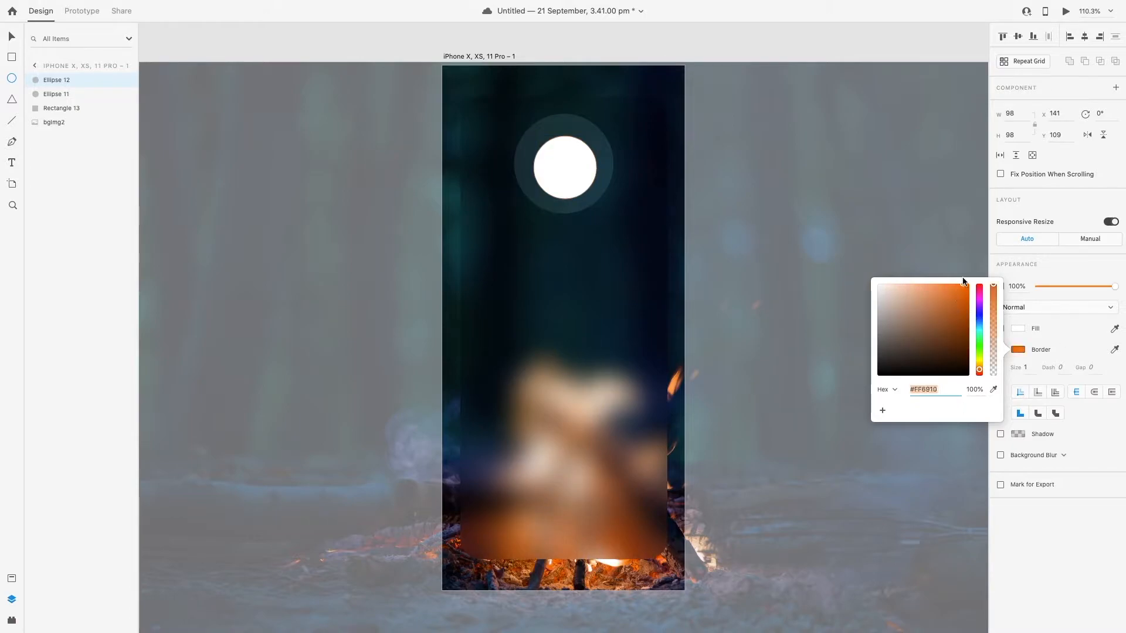
click(1029, 368)
text(3)
key(Return)
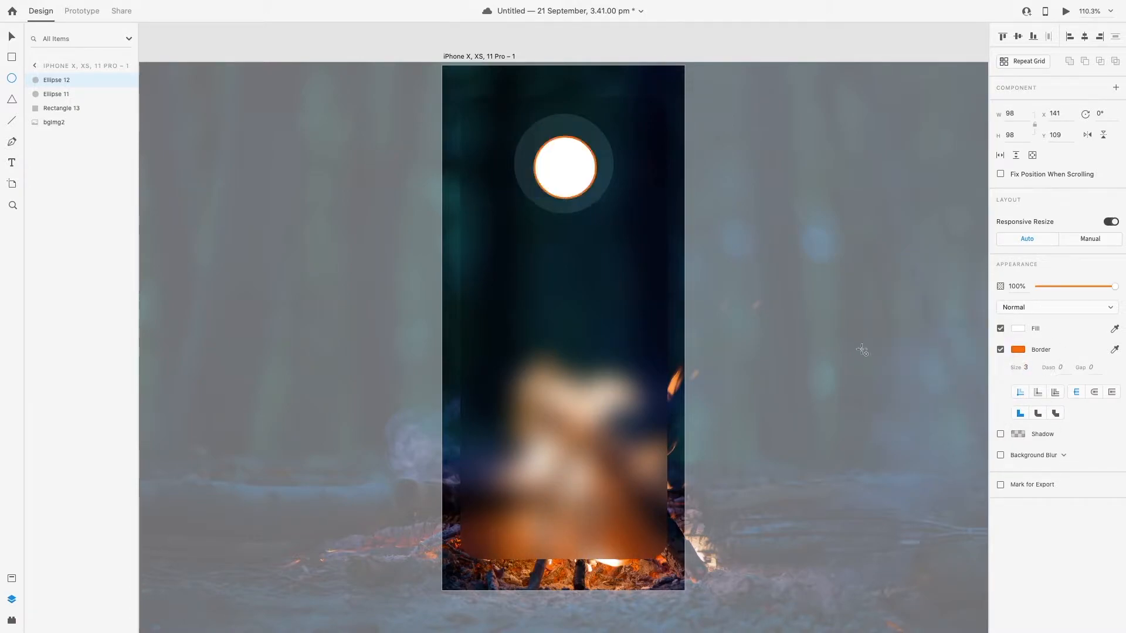
Step: Align the inner circle with the translucent circle, centred both vertically and horizontally
click(12, 37)
shift+click(526, 161)
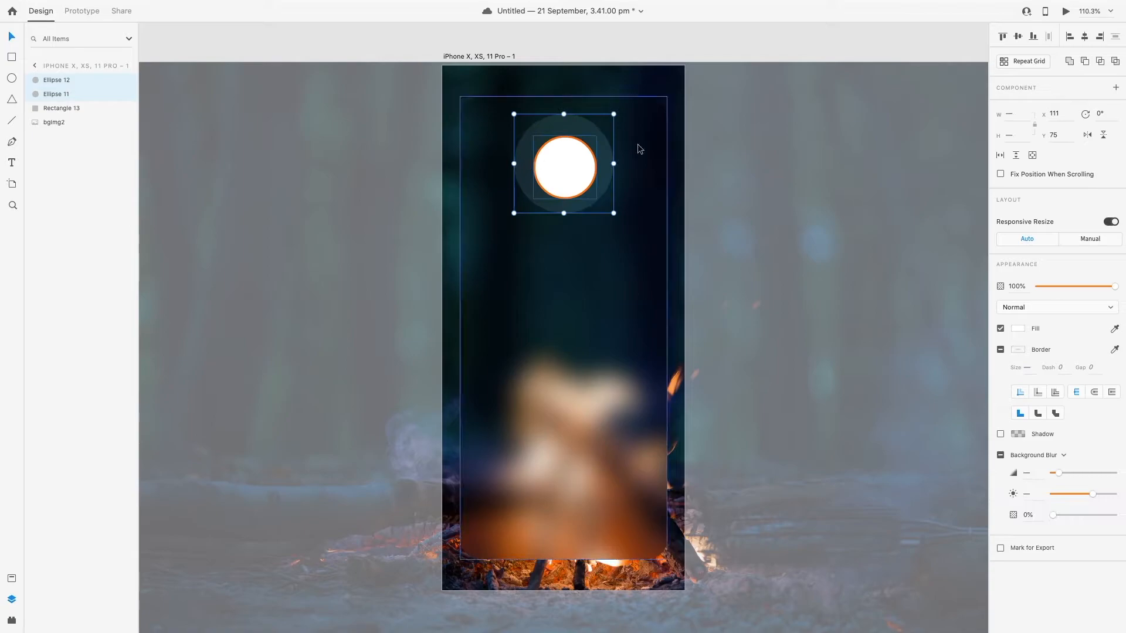
click(1017, 38)
click(1086, 37)
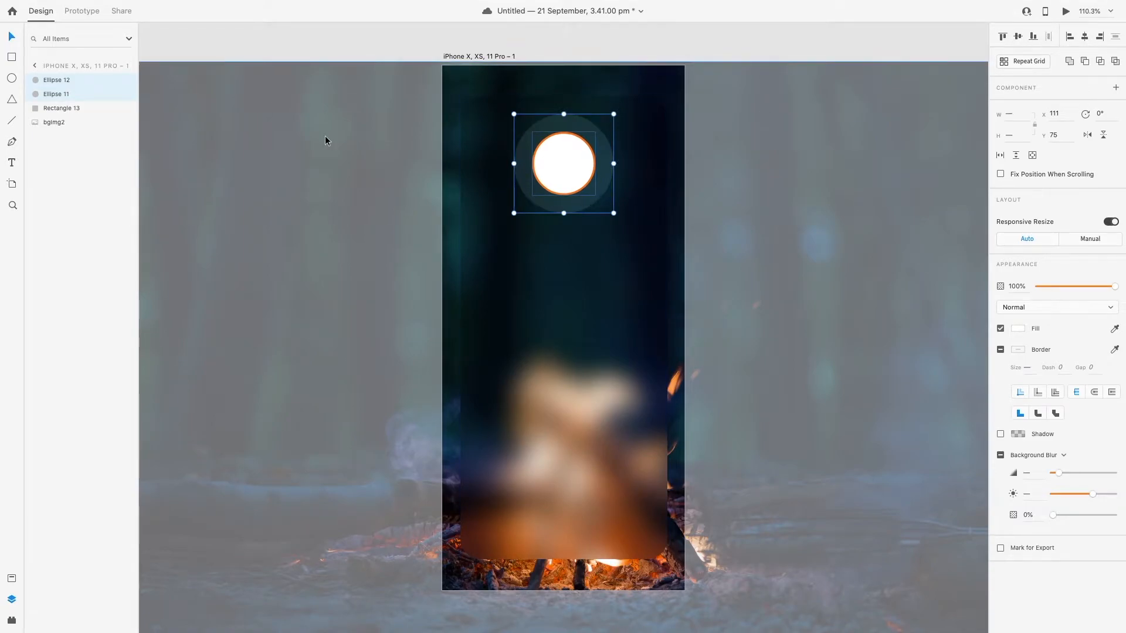
Step: Fill the inner circle with the dark-haired woman's portrait from Unsplash.com using the UI Faces plugin
click(561, 157)
click(11, 619)
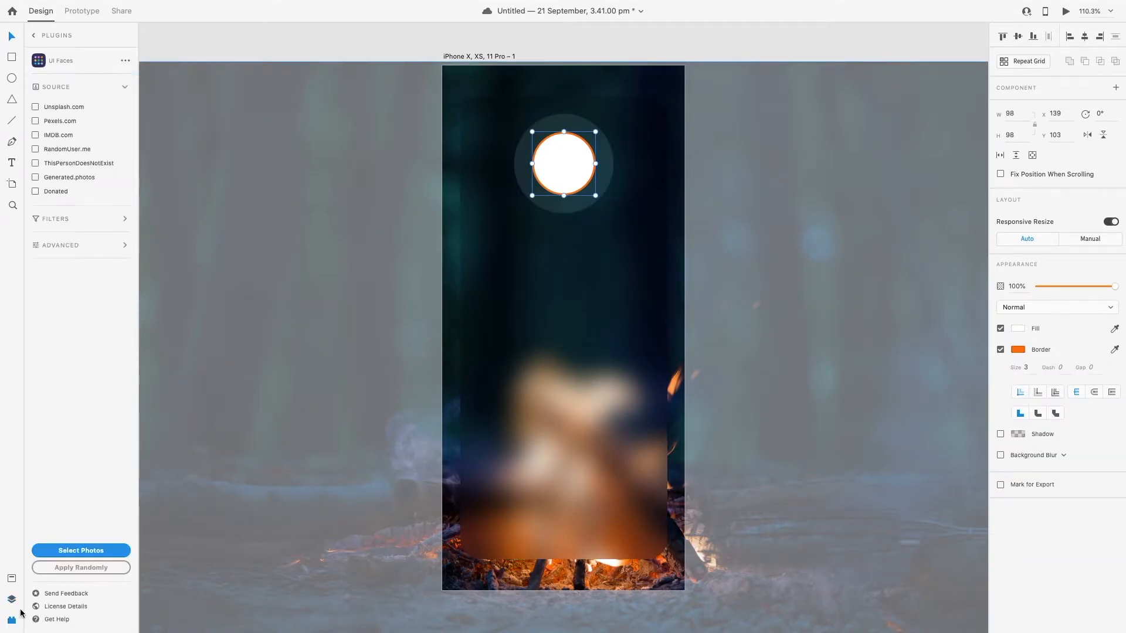
click(81, 550)
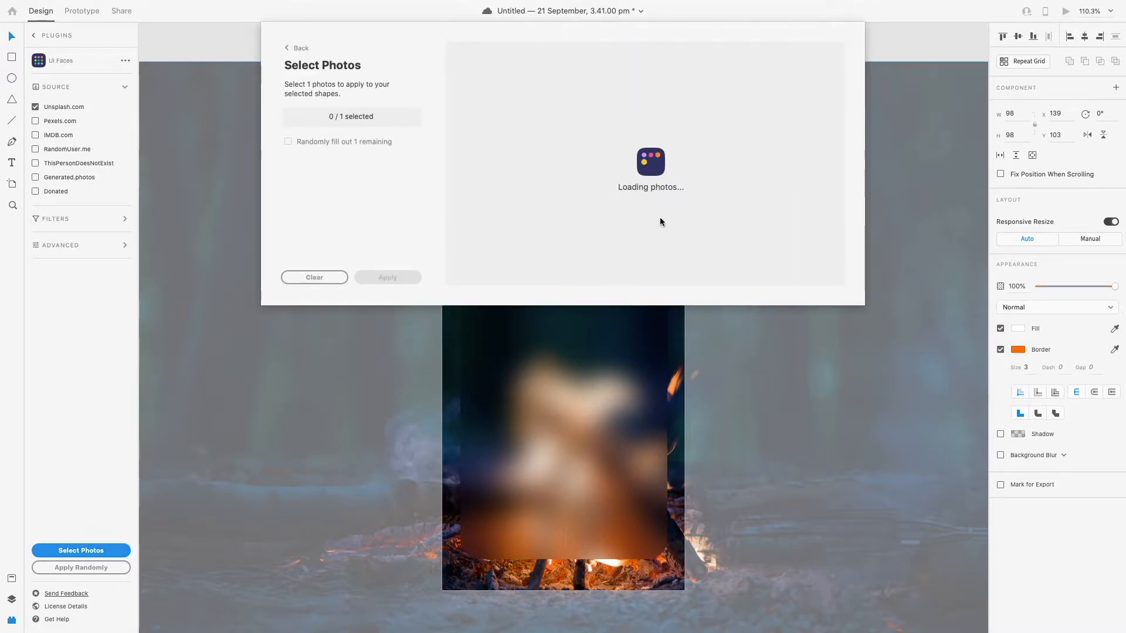
click(727, 242)
click(386, 372)
click(461, 329)
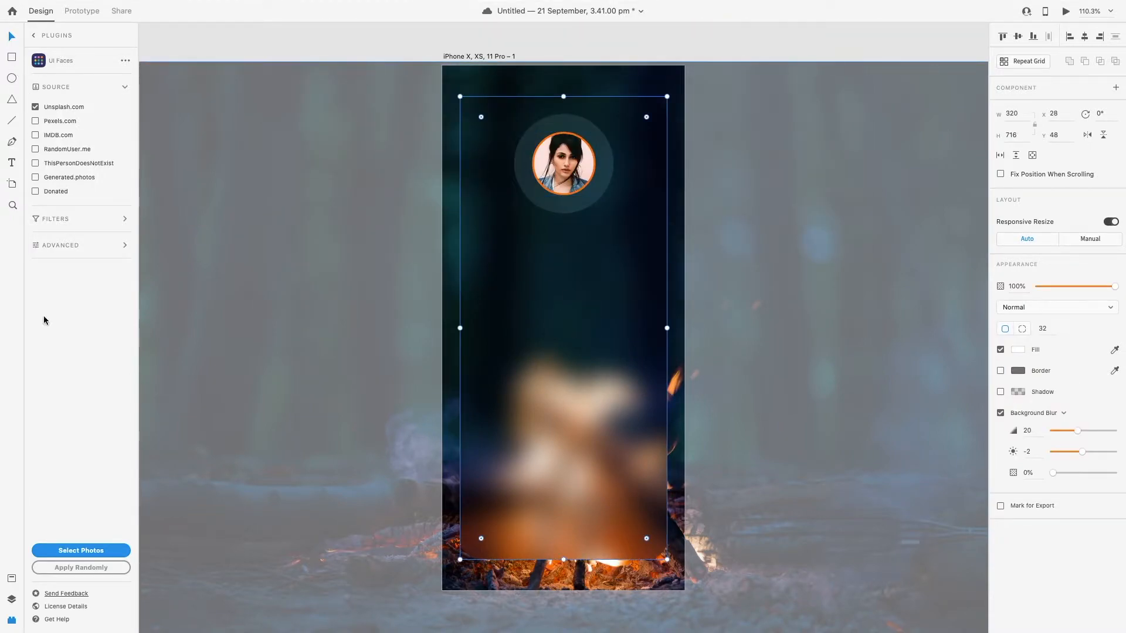
Step: Draw a rectangular bar below the portrait and set its size to 300 × 50
click(12, 600)
click(12, 57)
mouse_move(476, 229)
mouse_down()
mouse_move(661, 266)
mouse_move(648, 265)
mouse_up()
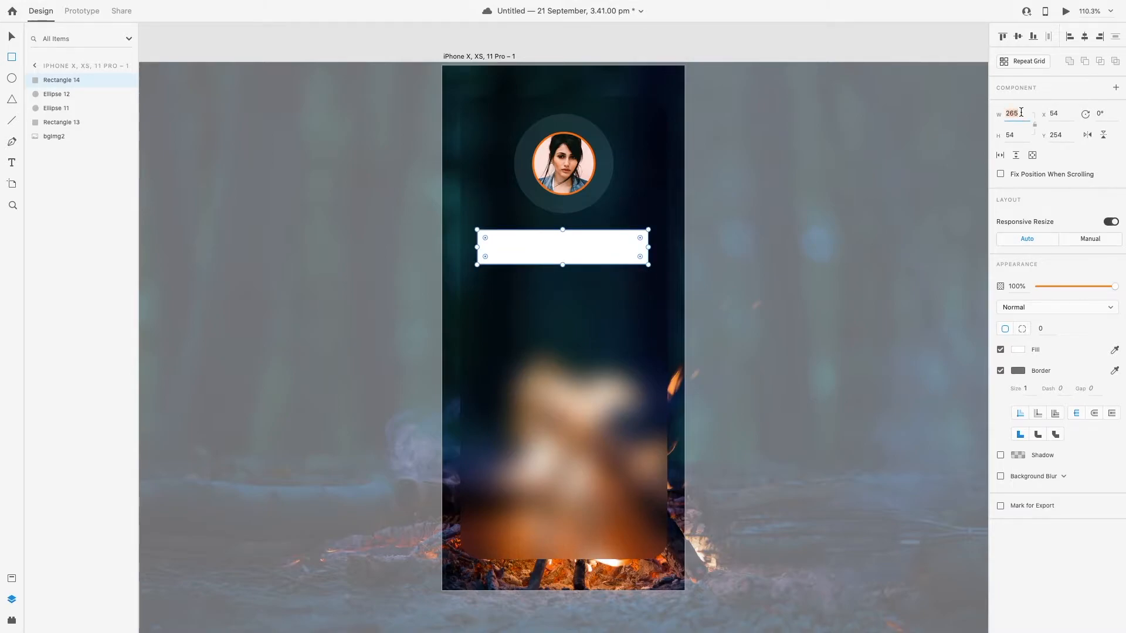
key(Return)
double_click(1010, 135)
text(50)
key(Return)
Step: Style the bar with a corner radius of 25, no border, and background blur amount 30 with brightness 15
drag(485, 238, 502, 244)
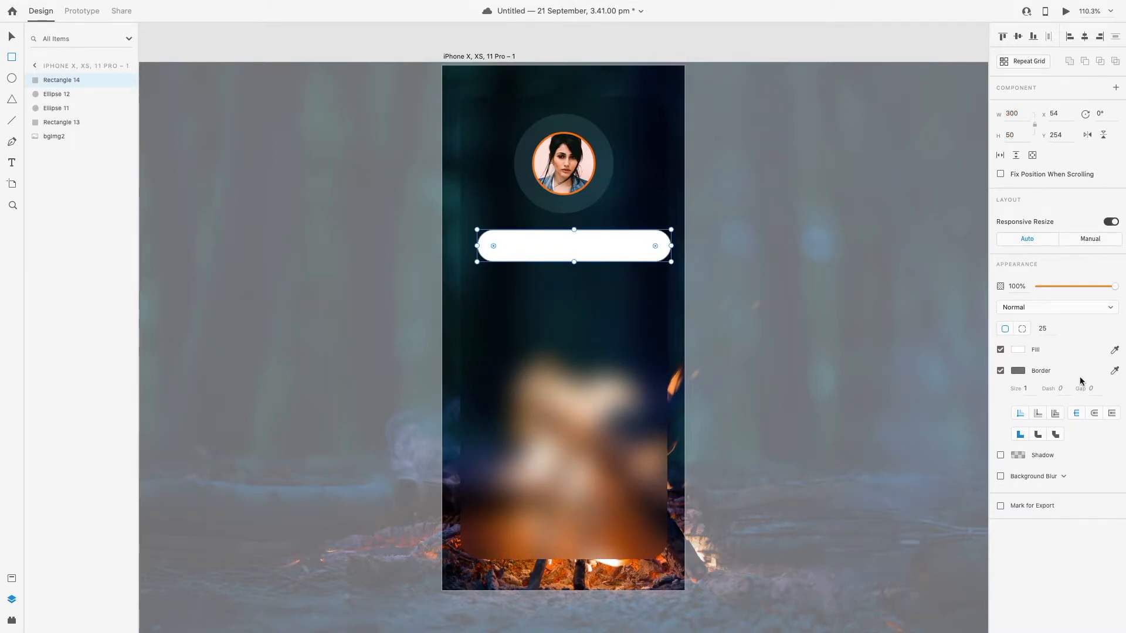
click(1001, 371)
click(1000, 413)
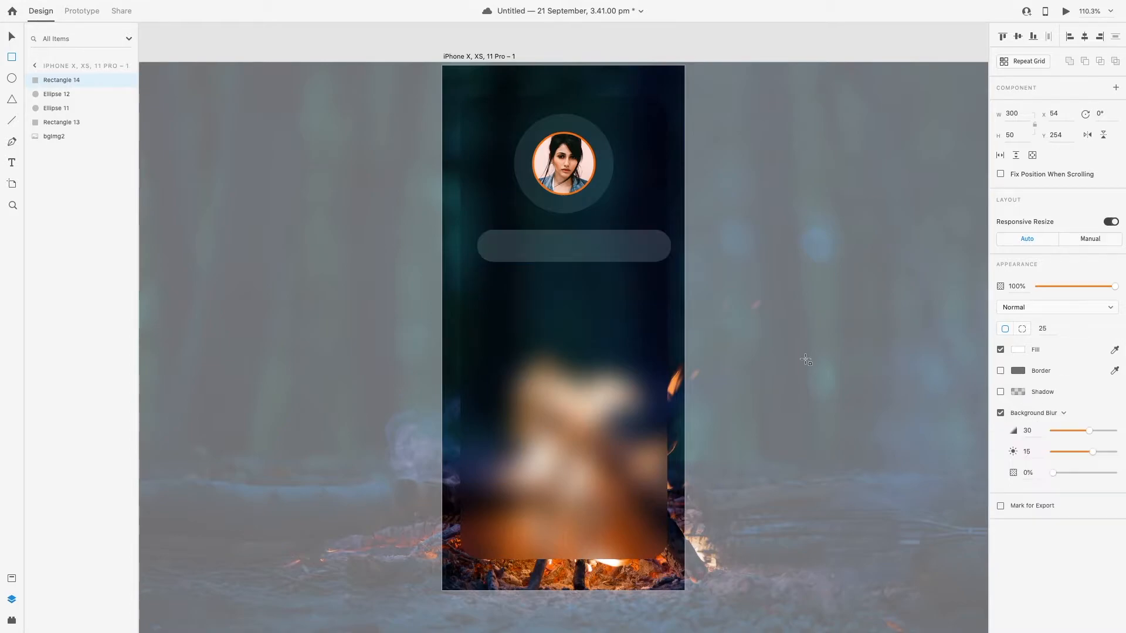
Step: Centre the translucent bar horizontally in the panel and move it down to leave a gap below the portrait
drag(593, 245, 582, 250)
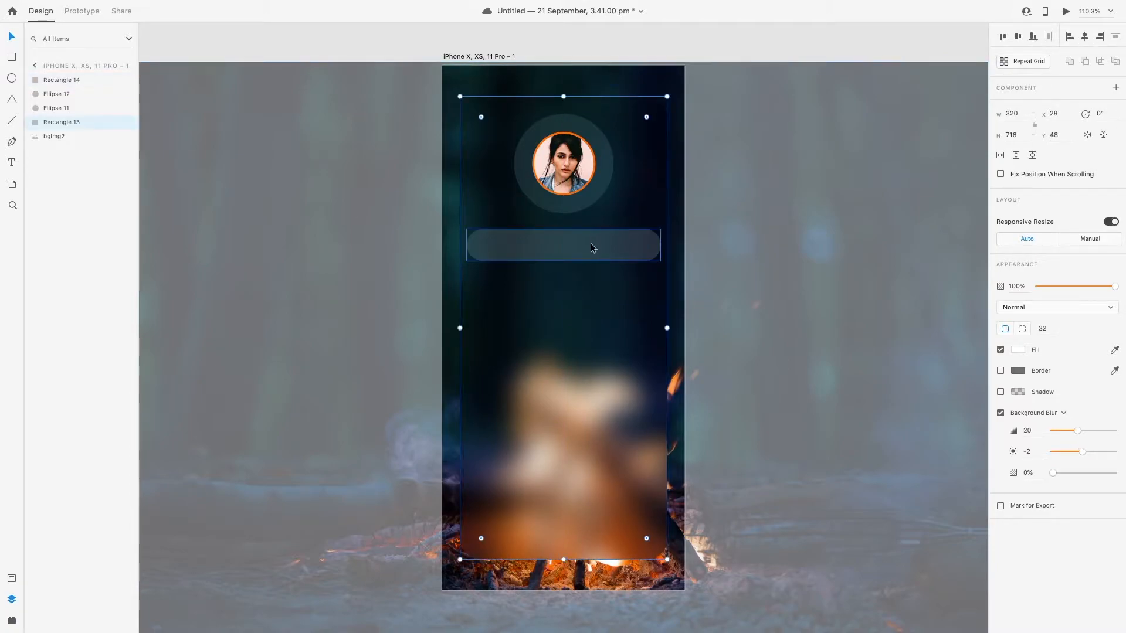
click(520, 305)
scroll(520, 305, down, 2)
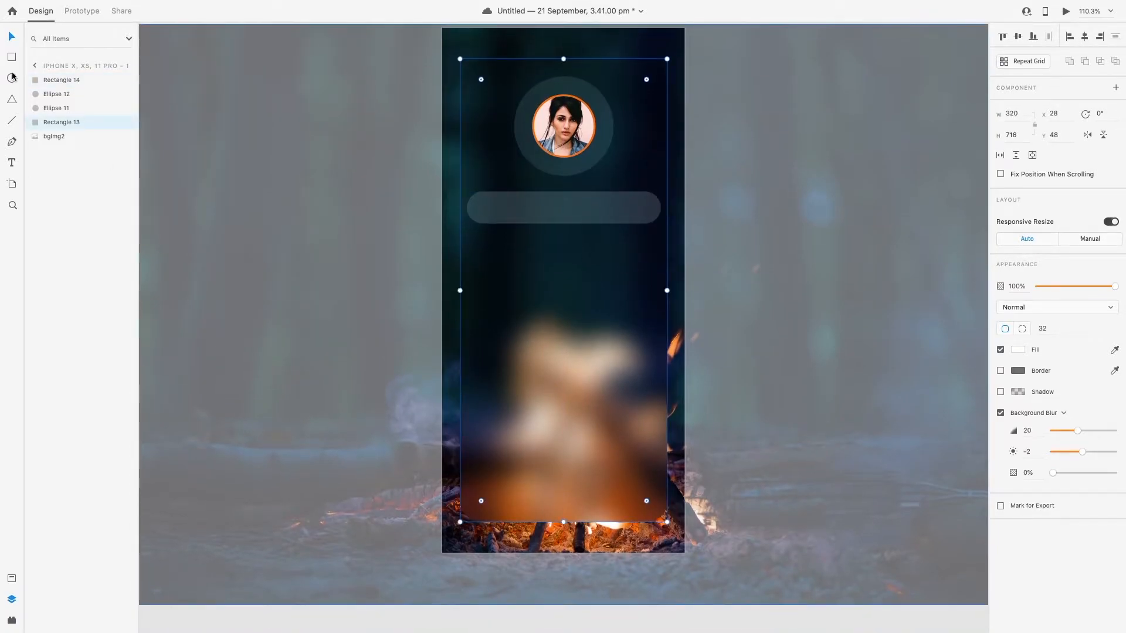
drag(558, 207, 560, 244)
scroll(678, 225, up, 4)
click(628, 75)
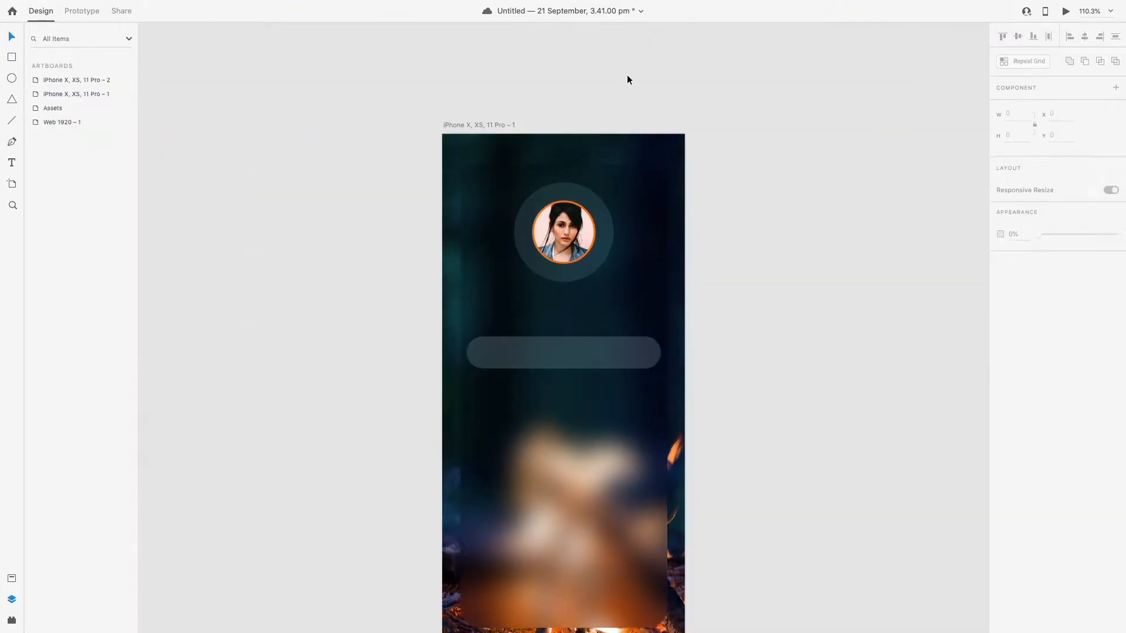
Step: Paste the socialicon group into the phone artboard, between the portrait and the translucent bar
drag(625, 72, 862, 82)
double_click(37, 80)
click(343, 181)
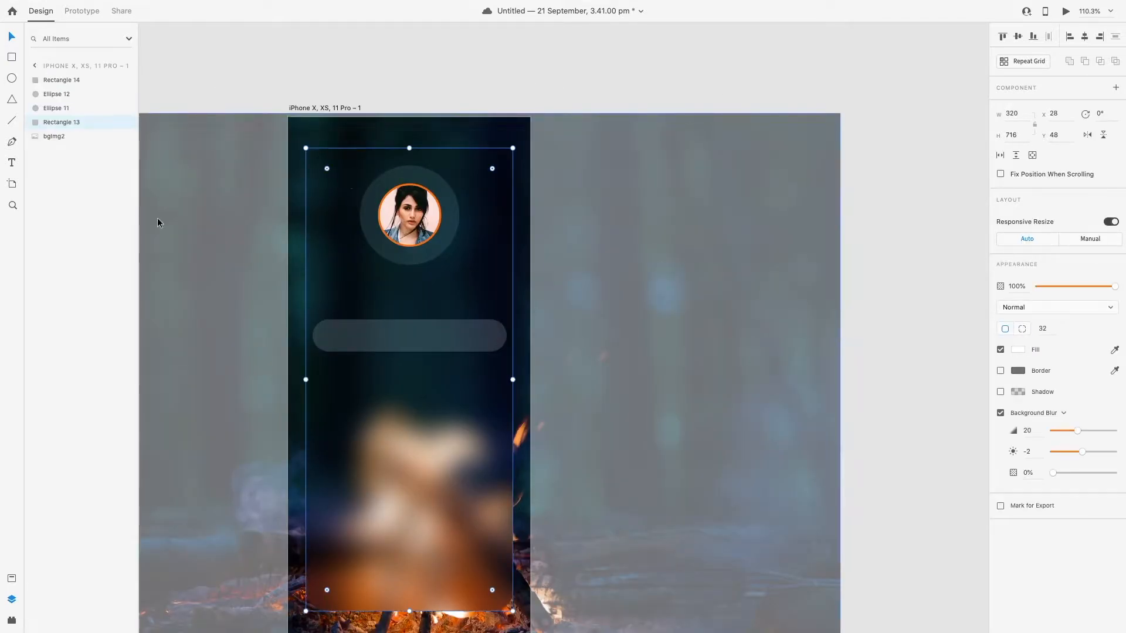
key(ctrl+v)
click(482, 286)
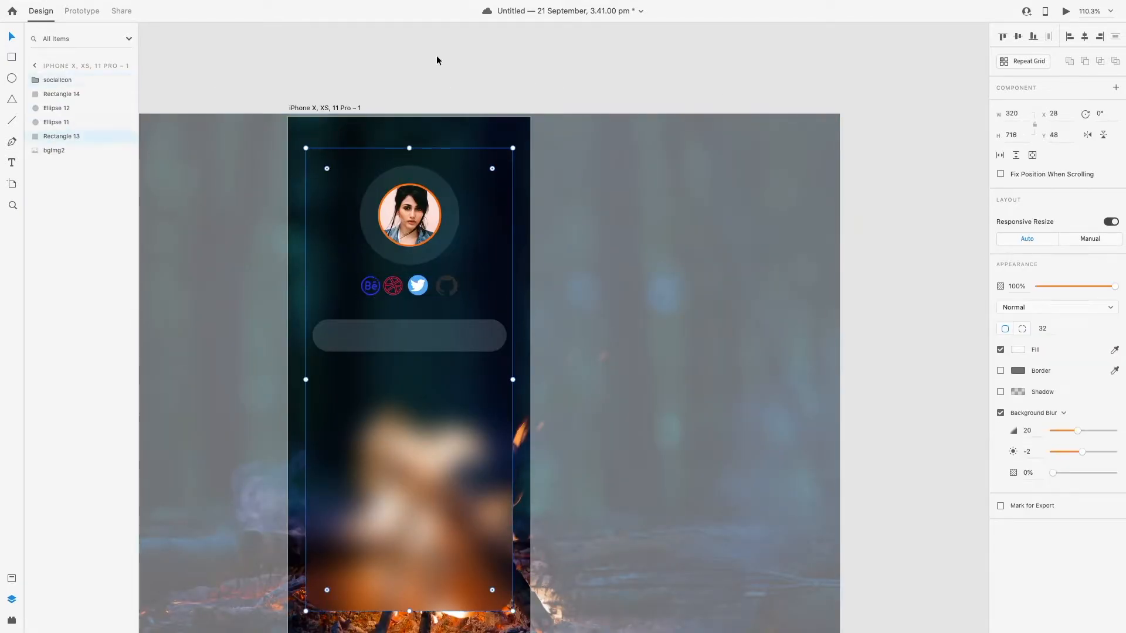
Step: Recolour the github icon in the socialicon group to light grey #D3D3D3
click(623, 116)
click(437, 286)
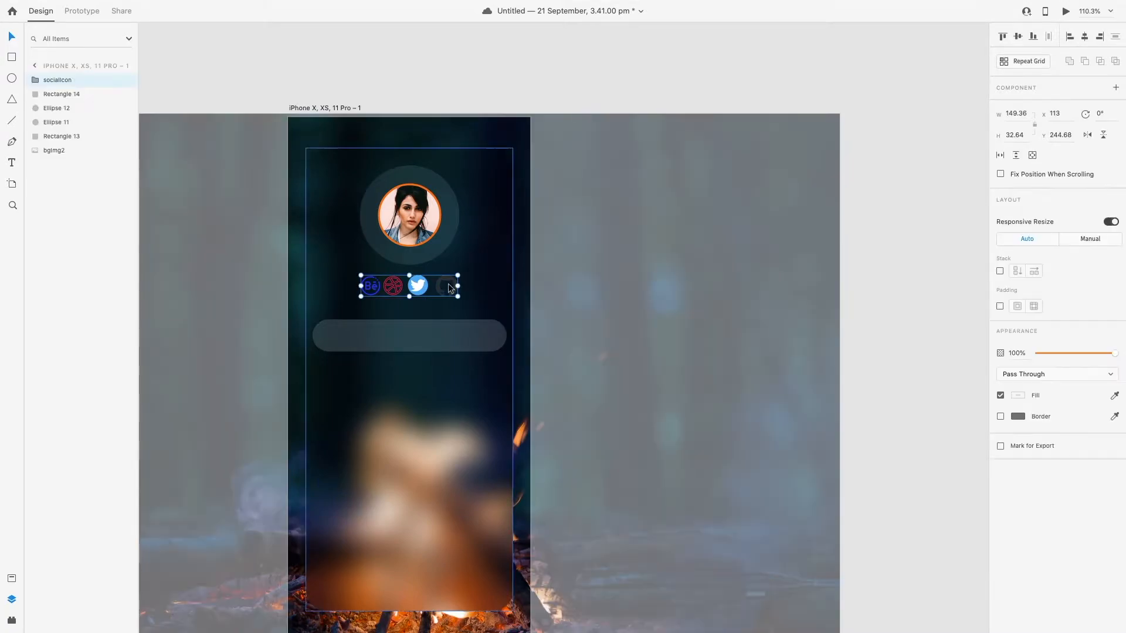
click(34, 80)
click(64, 94)
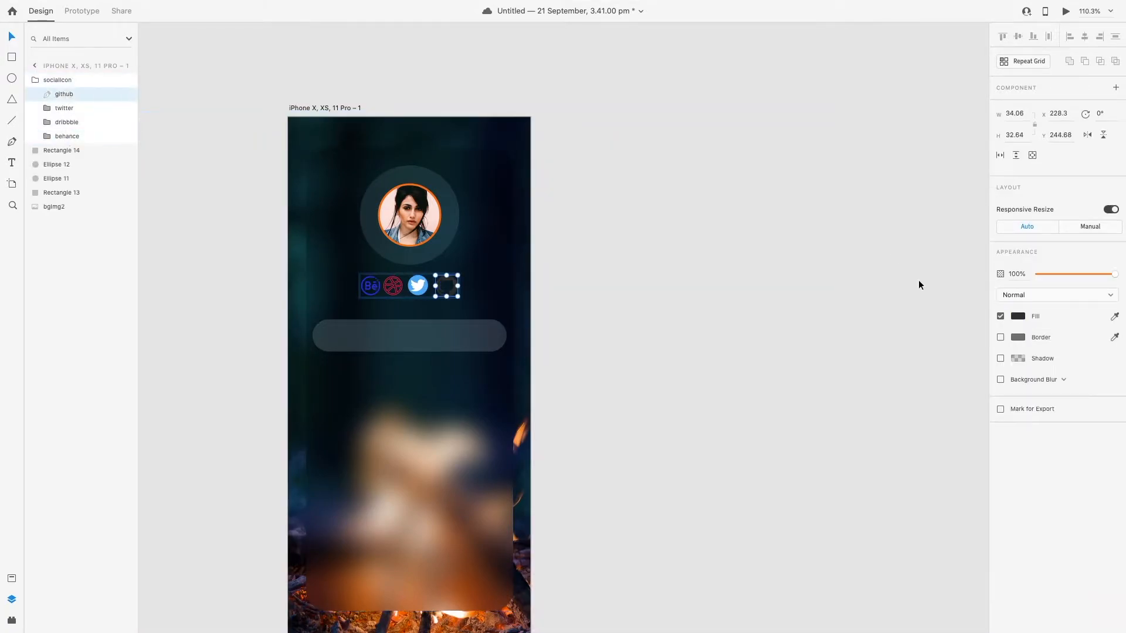
click(1018, 316)
drag(882, 331, 857, 274)
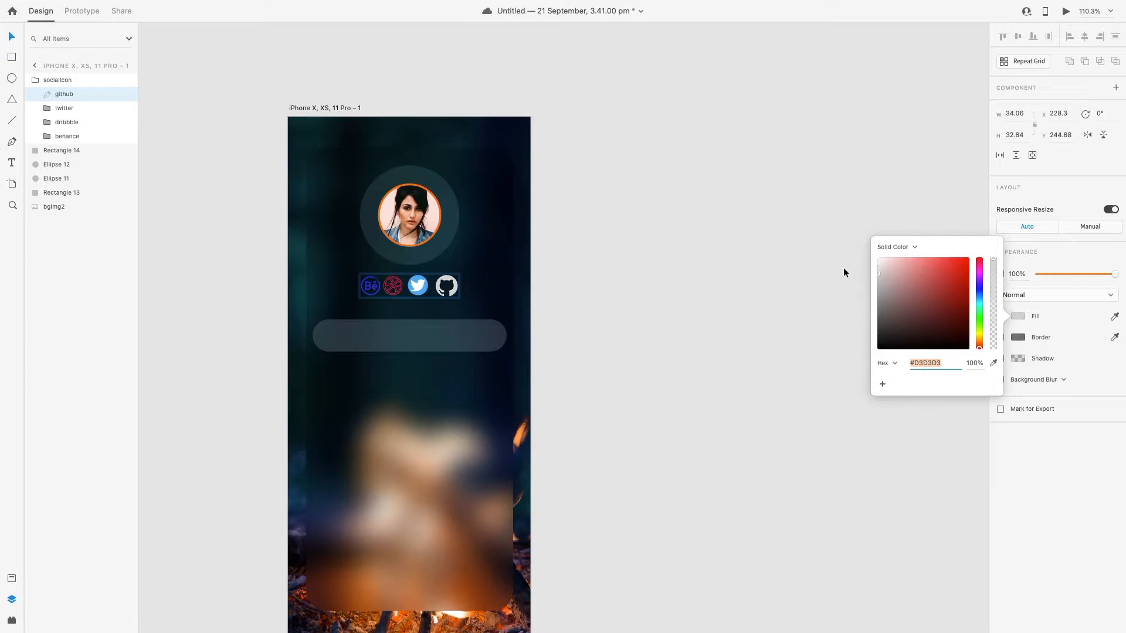
click(808, 145)
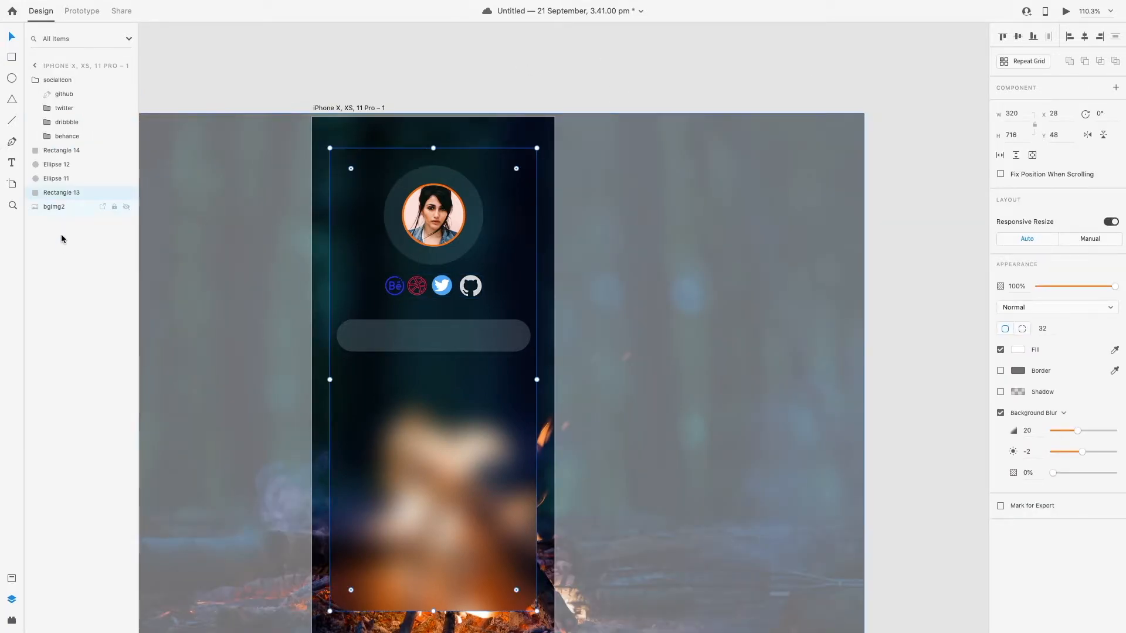
Step: Paste the share icon into the phone artboard, to the right of the social icons
key(ctrl+v)
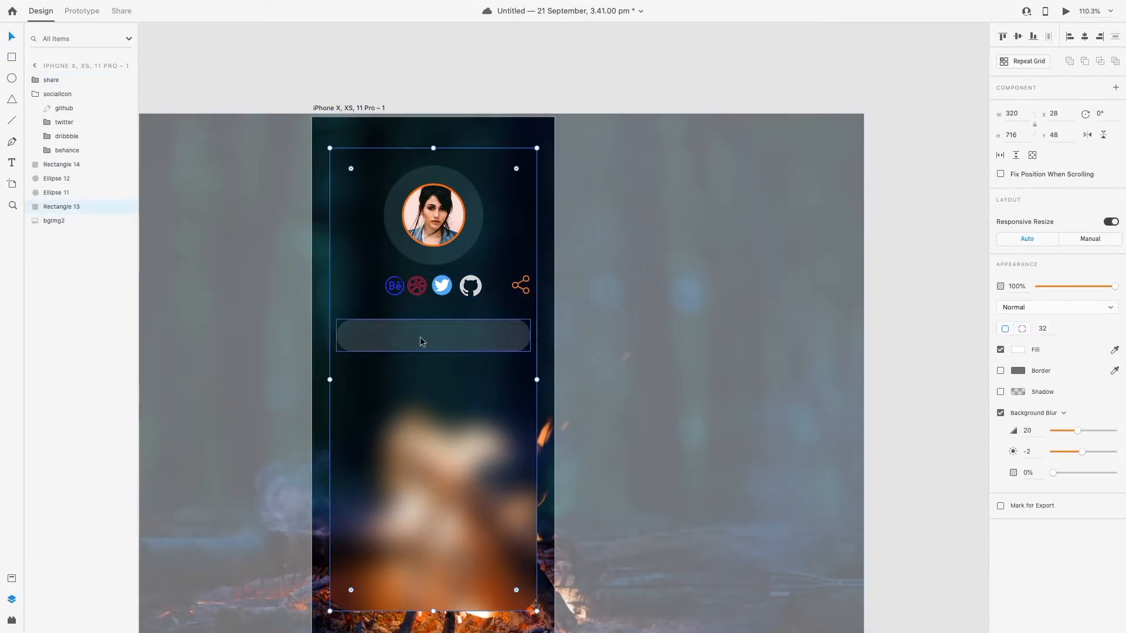
click(533, 105)
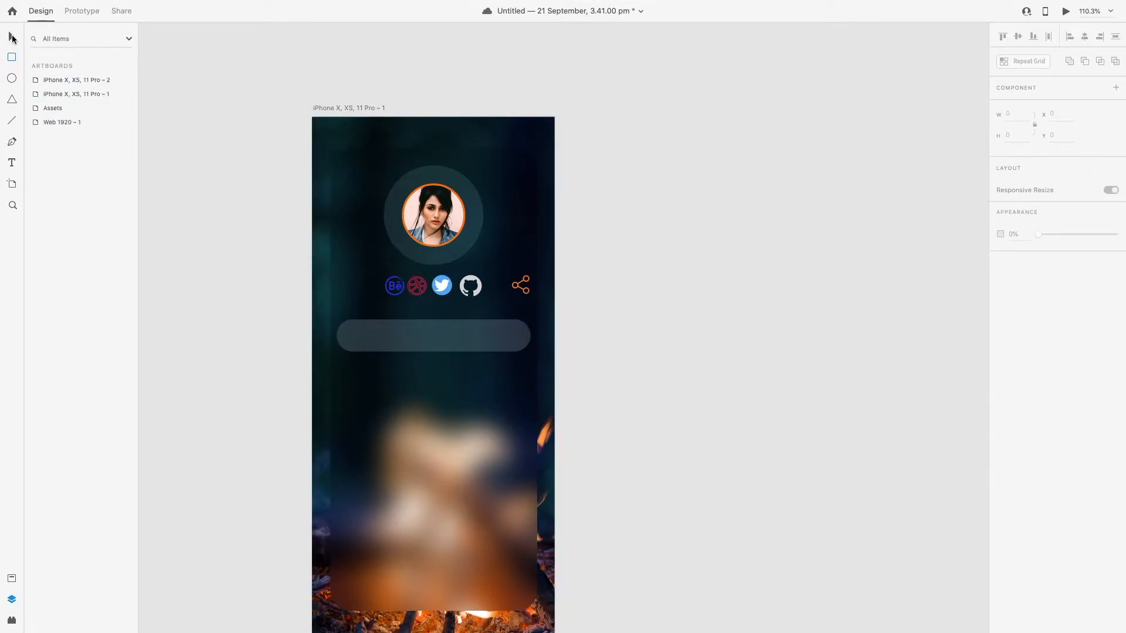
Step: Set the translucent bar's width to 280 and centre it horizontally on the artboard
click(409, 339)
double_click(1021, 114)
text(280)
key(Return)
click(1089, 38)
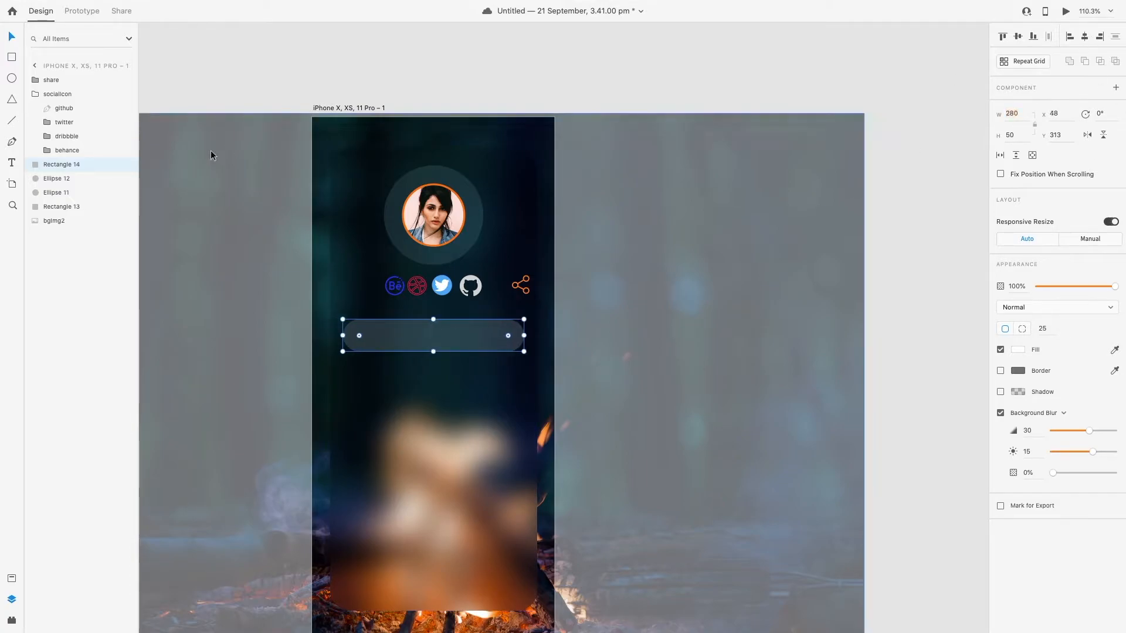
Step: Draw a small rectangle below the translucent bar and size it to 70 × 50
click(11, 57)
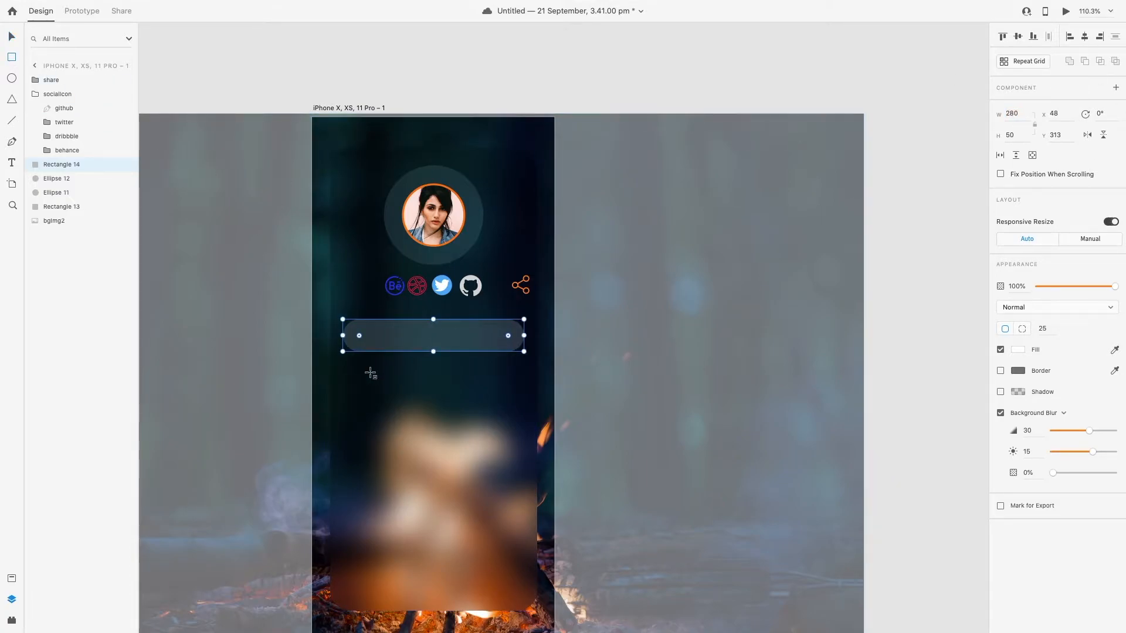
drag(357, 392, 403, 413)
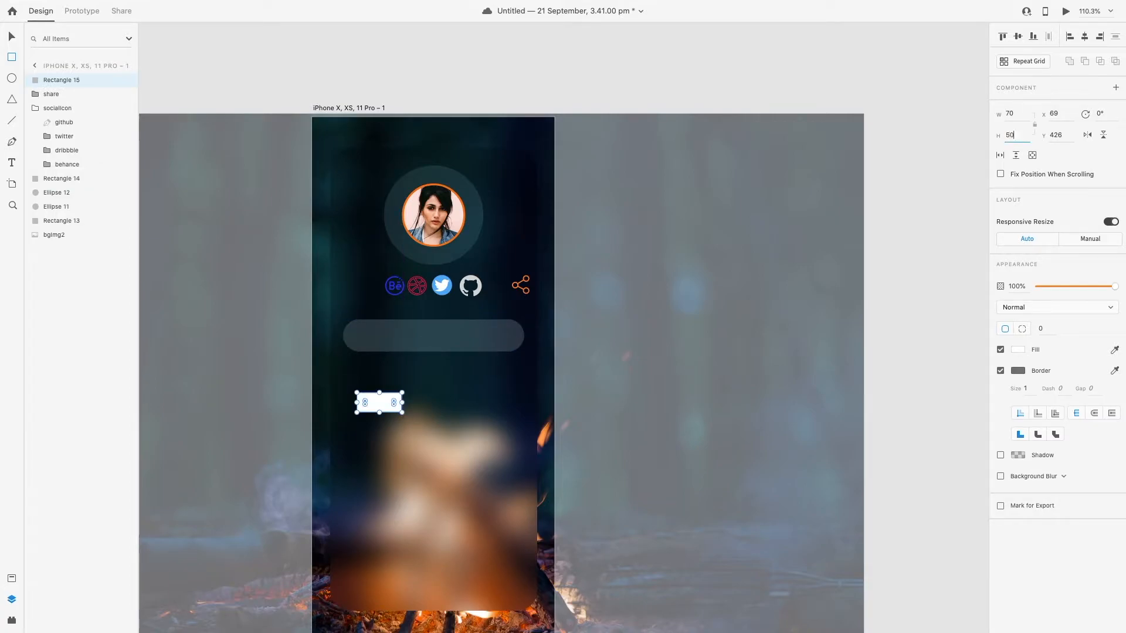
text(50)
key(Return)
Step: Set the translucent bar's corner radius to 25
click(13, 41)
click(408, 329)
drag(1051, 328, 1035, 332)
text(25)
key(Return)
Step: Round only the two left corners of the small white rectangle with a radius of 30
click(387, 408)
text(30)
key(Tab)
key(Tab)
key(Tab)
text(30)
key(Return)
Step: Place the small rectangle on the bar's left end, without a border and with background blur amount 30 and brightness -2
drag(397, 405, 383, 332)
click(1001, 371)
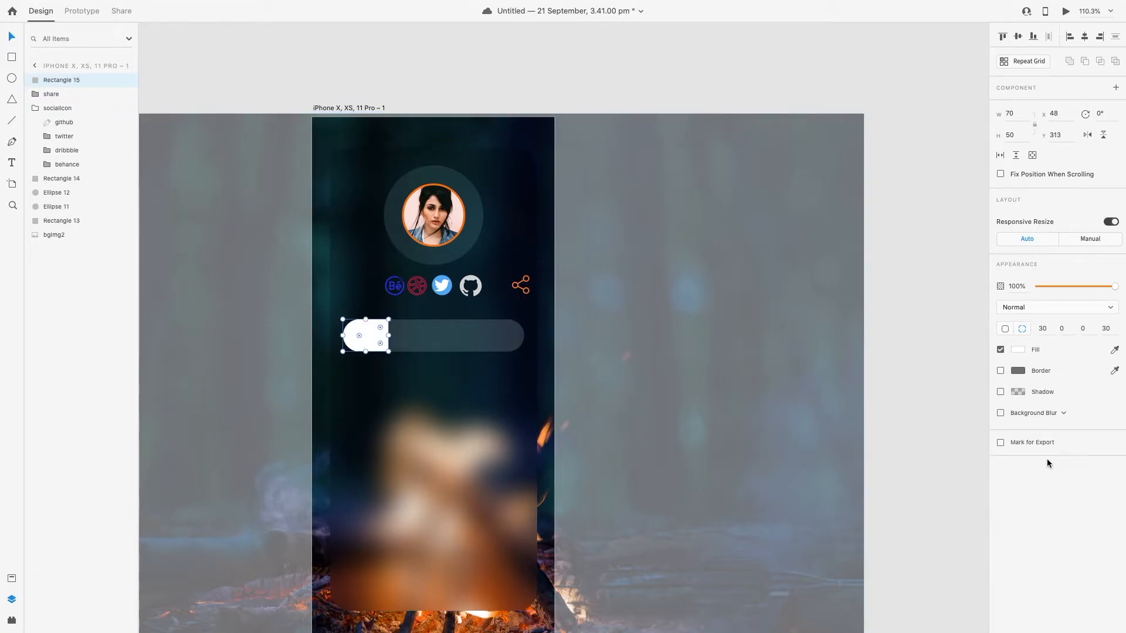
click(1000, 413)
drag(1091, 455, 1082, 453)
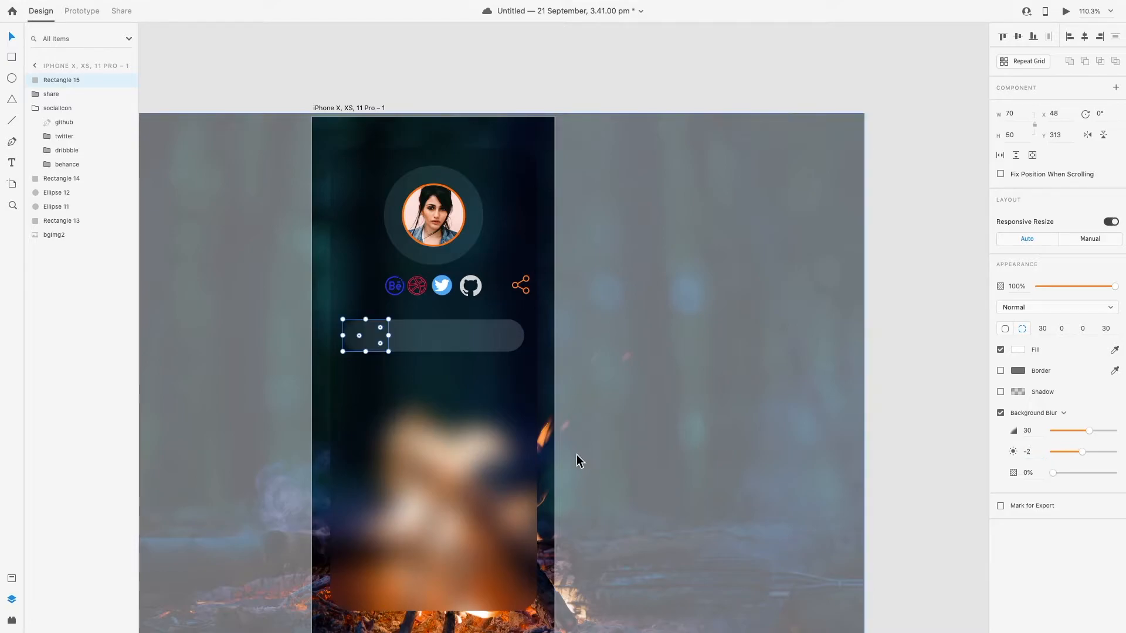
Step: Group the two portrait ellipses and name the group profileImg
click(34, 109)
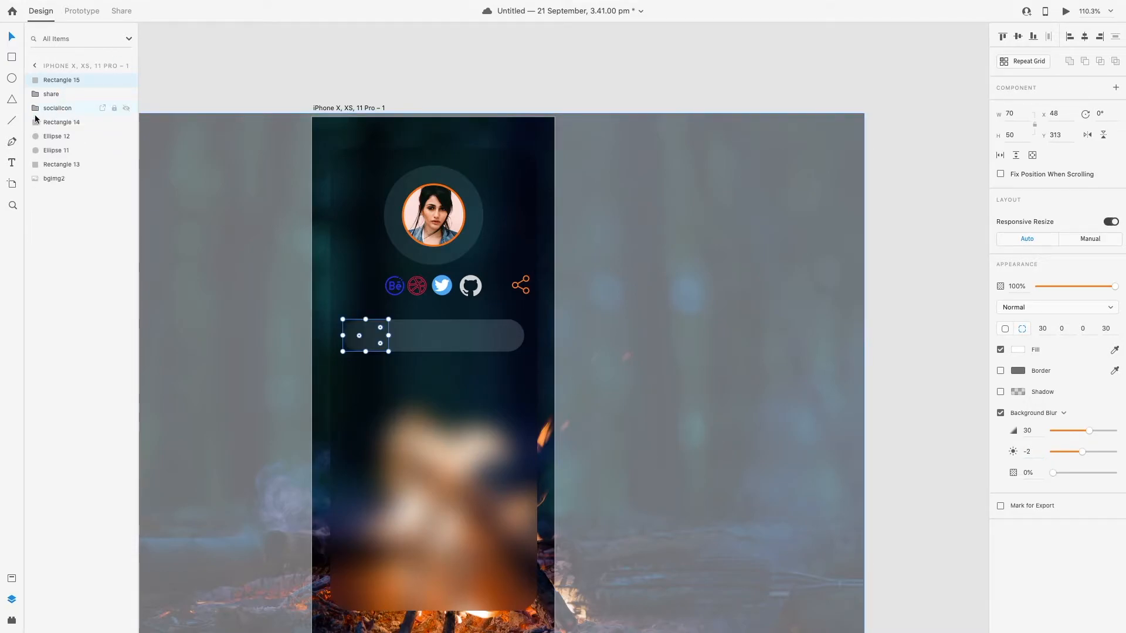
click(52, 139)
shift+click(53, 150)
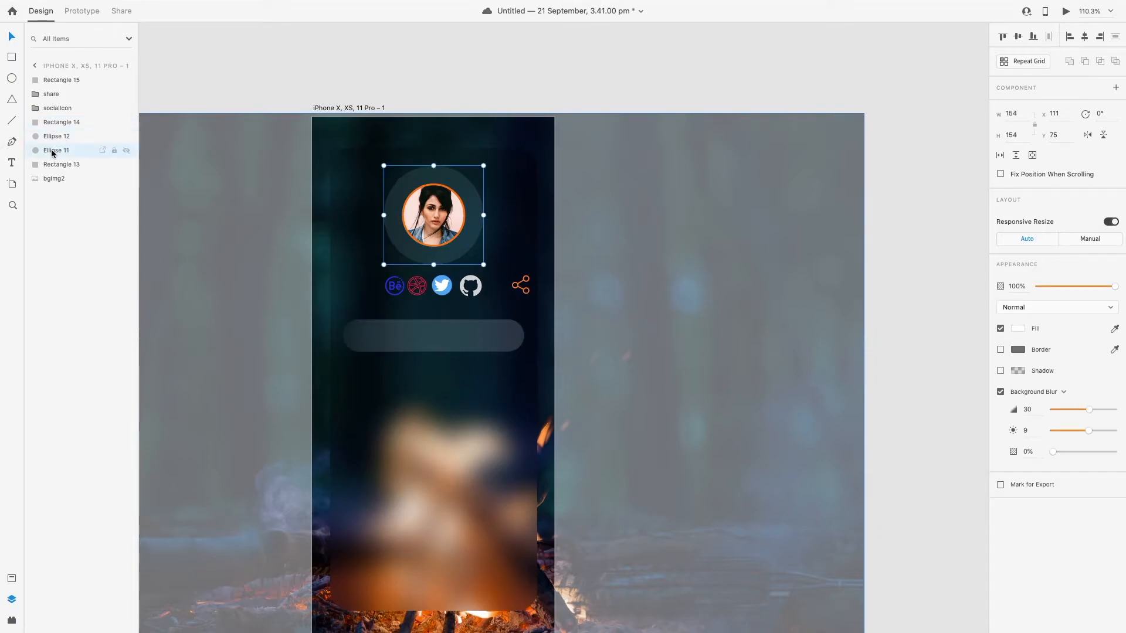
right_click(59, 138)
click(92, 239)
key(Return)
text(profile)
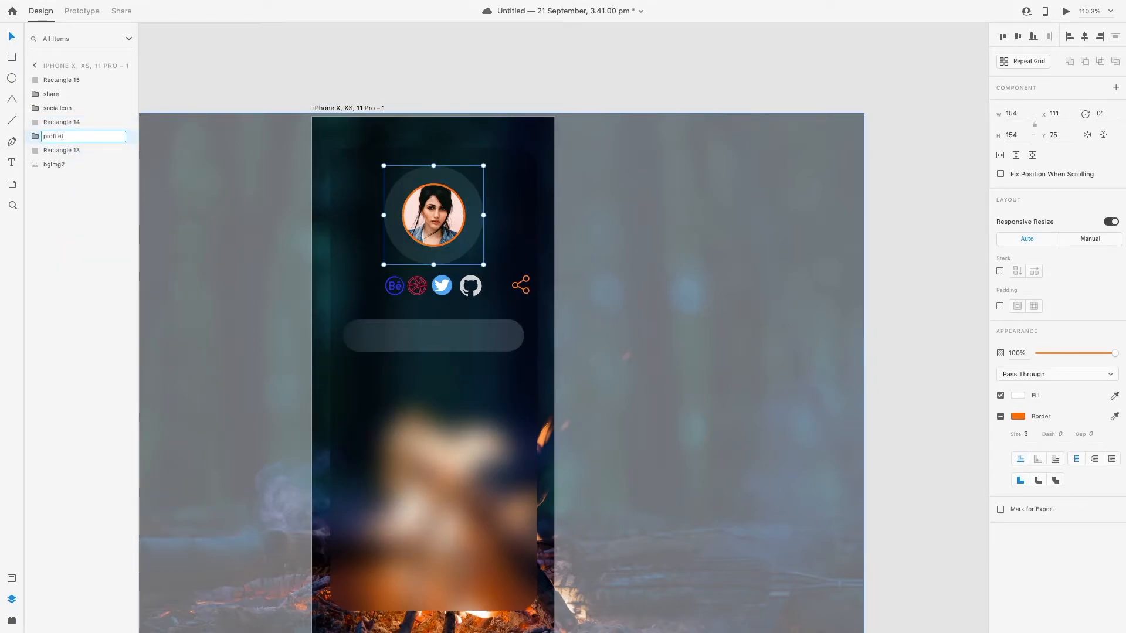
text(Img)
key(Return)
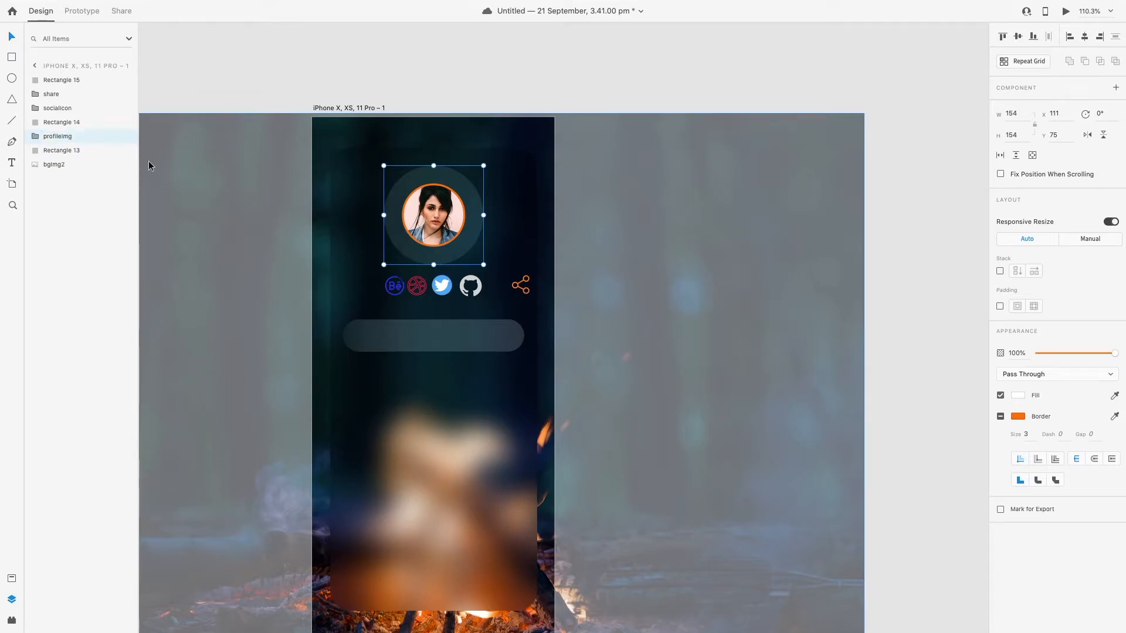
Step: Reorder the bar's layer, Rectangle 14, to sit directly beneath Rectangle 15
click(61, 150)
click(56, 164)
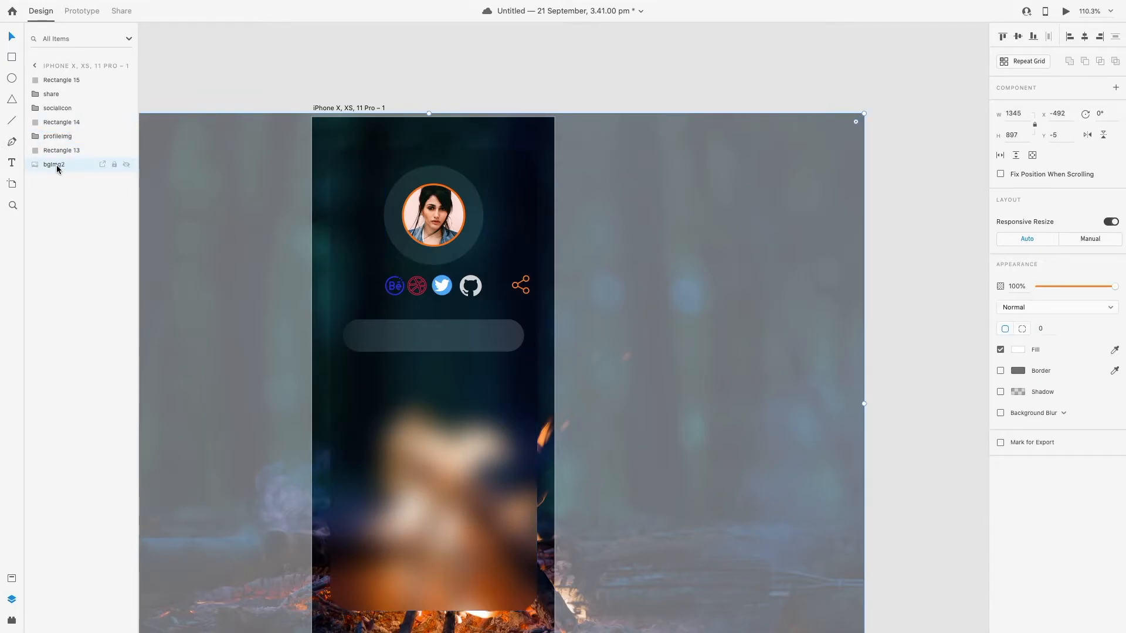
click(65, 77)
drag(61, 122, 60, 95)
Step: Rename the bar's left end segment, Rectangle 15, as leftCurve
click(362, 346)
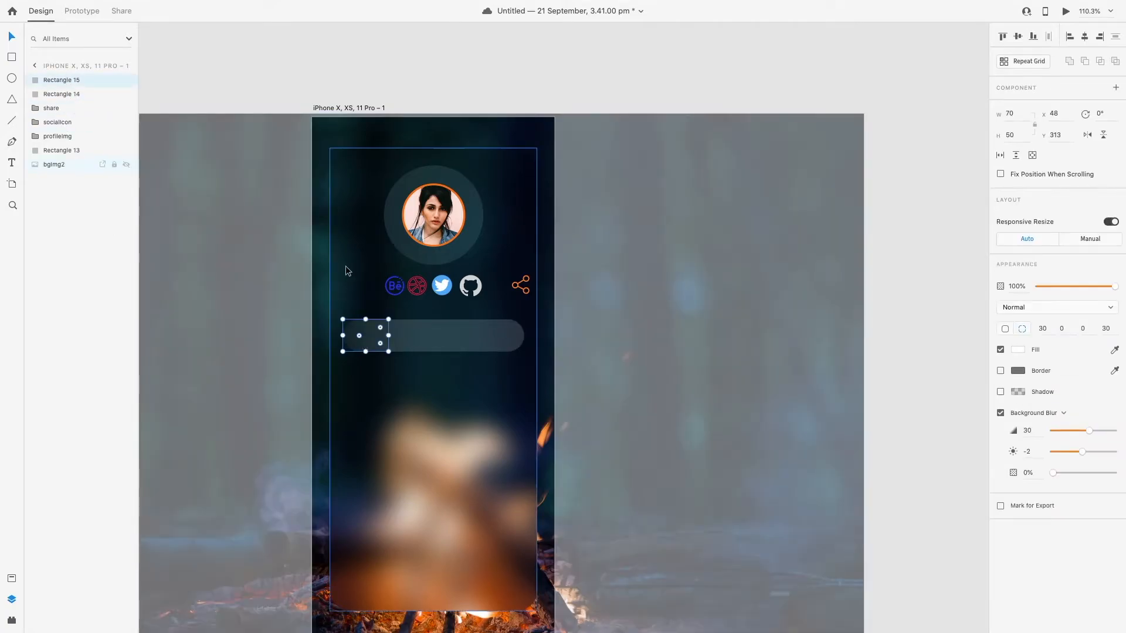
double_click(61, 80)
key(BackSpace)
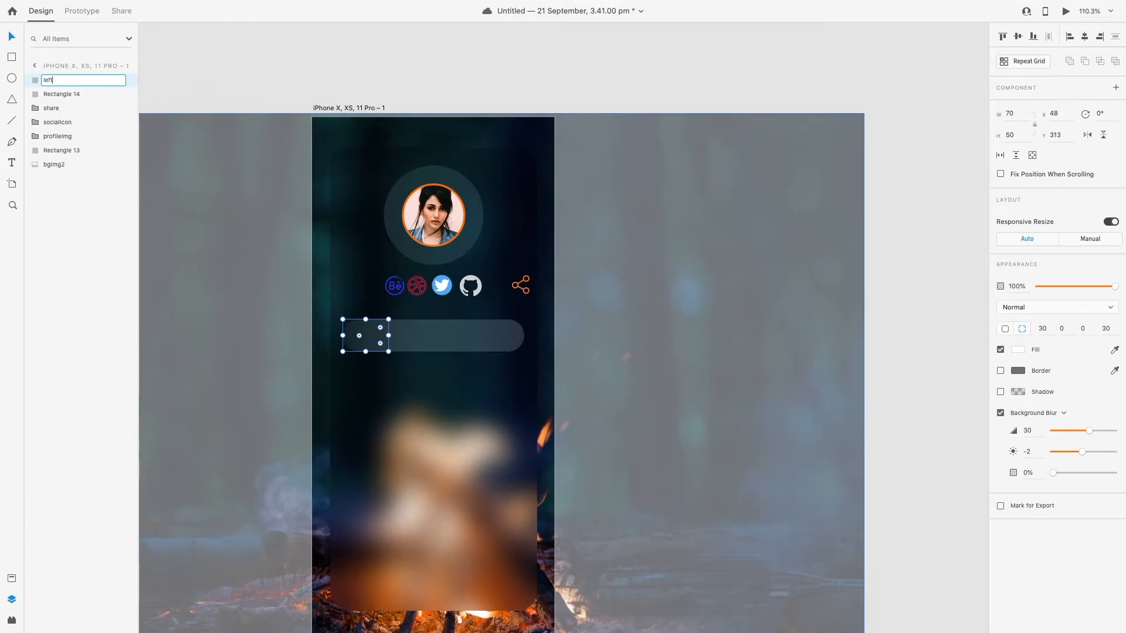
key(Return)
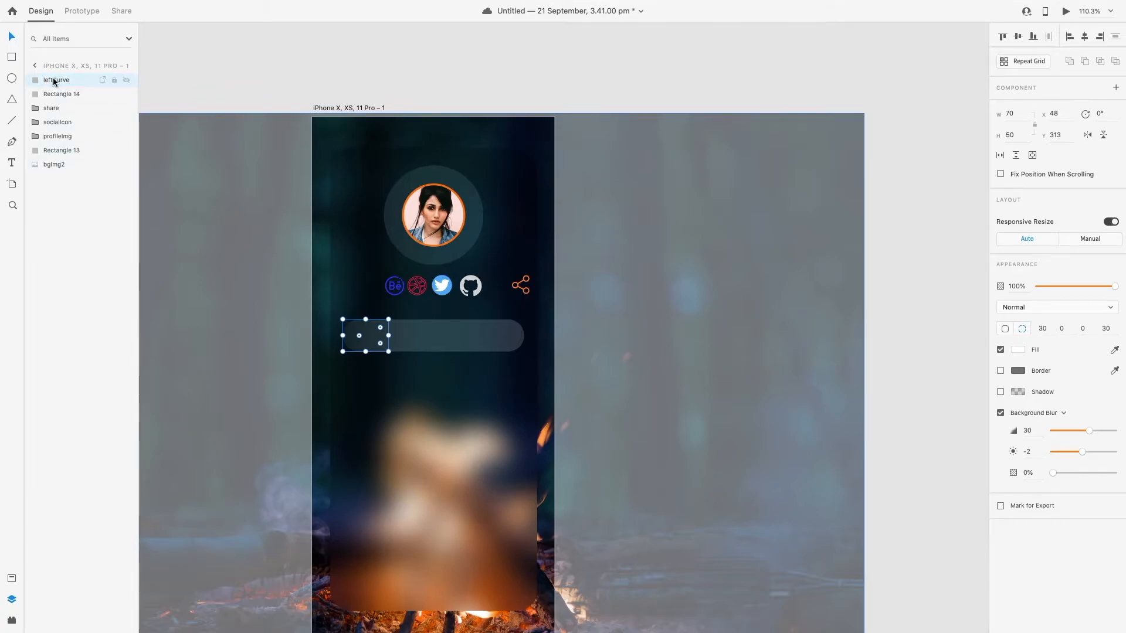
Step: Duplicate the leftCurve segment and rotate the copy by 180°
key(super+d)
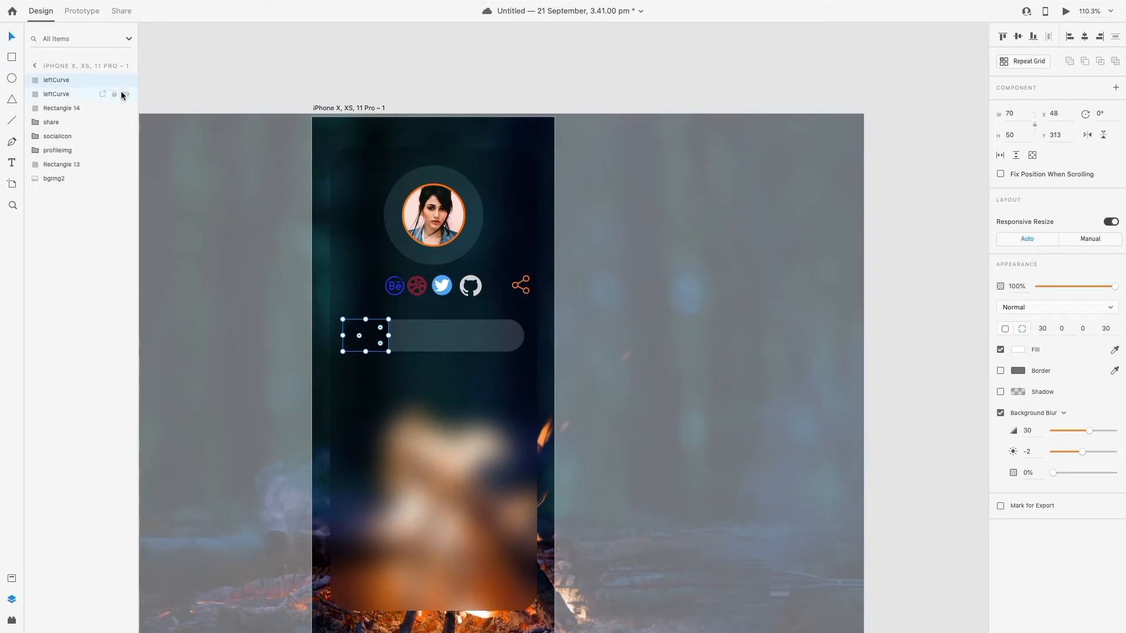
click(73, 165)
click(59, 82)
click(1108, 112)
text(180)
key(Return)
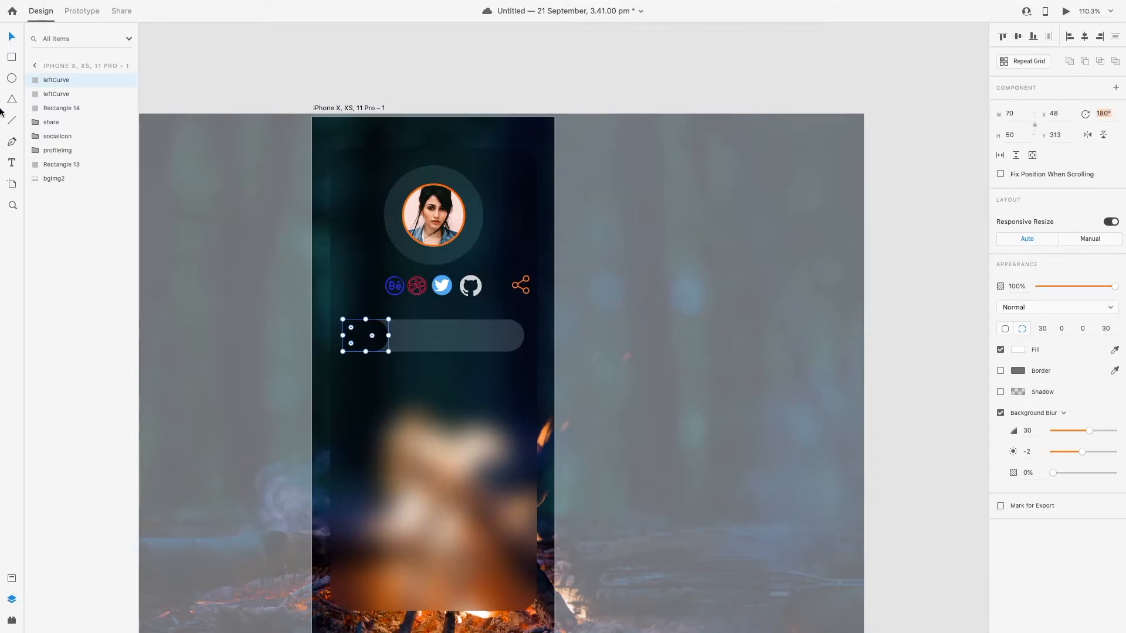
Step: Move the rotated copy to the right end of the translucent bar, flush with its edge
click(388, 350)
click(362, 337)
drag(361, 337, 509, 337)
click(405, 395)
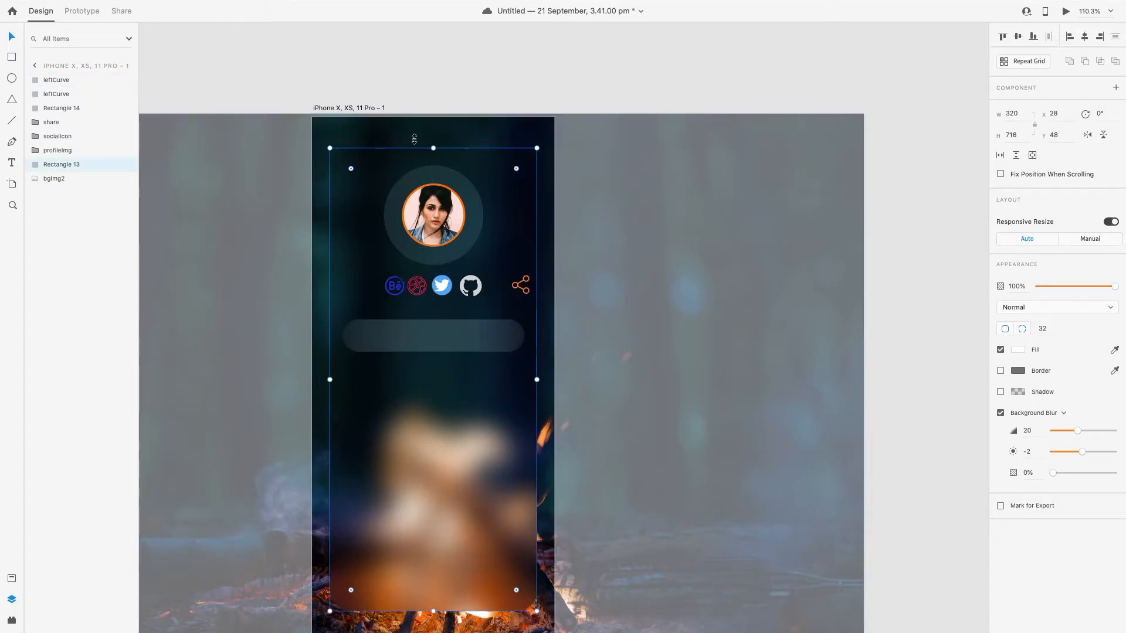
Step: Duplicate both leftCurve end segments together
click(61, 82)
click(65, 97)
click(64, 80)
shift+click(62, 94)
key(ctrl+d)
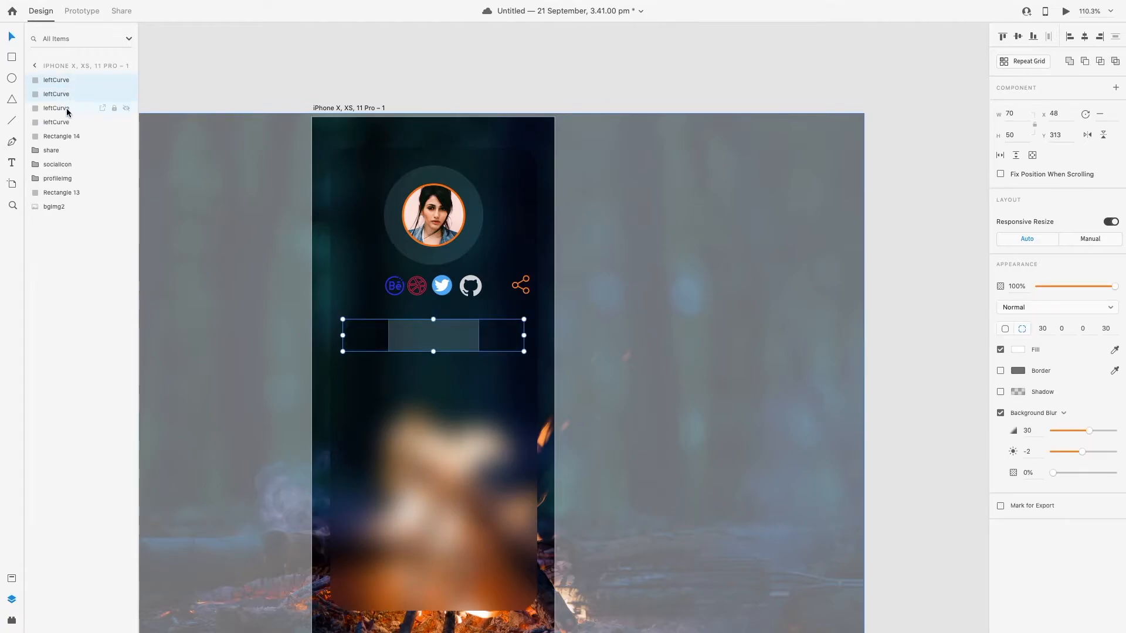
Step: Rename the two duplicated segments c1 and c2
double_click(62, 94)
key(Return)
double_click(52, 81)
key(Return)
Step: Set the corner radius of segments c1 and c2 to 0
click(53, 94)
click(1003, 330)
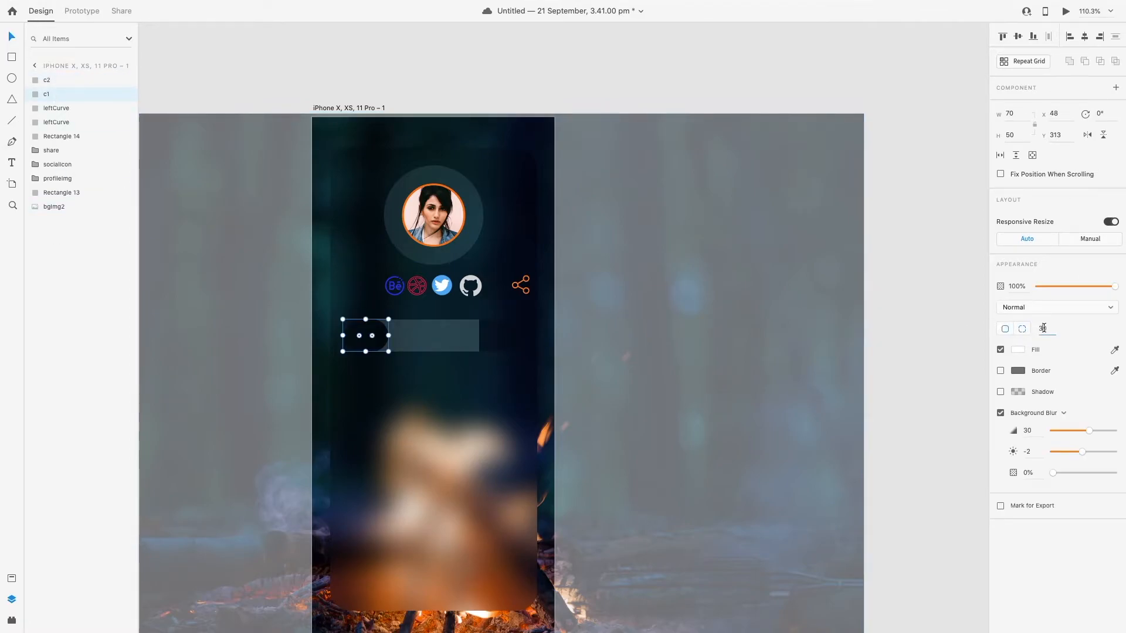
click(70, 80)
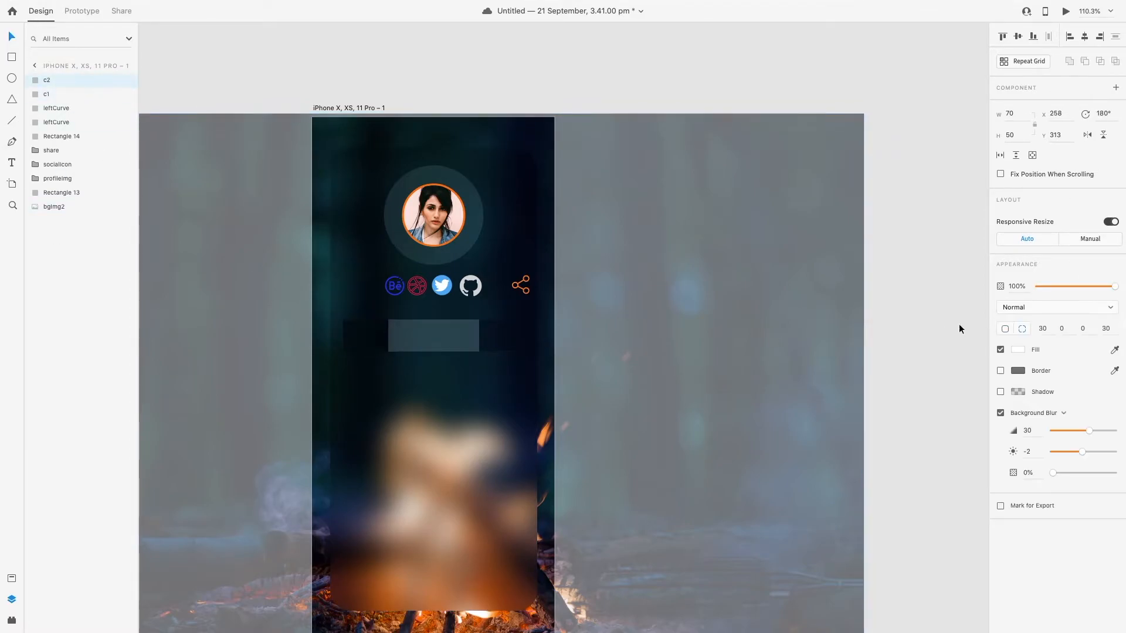
Step: Move segment c1 right until it adjoins the left end segment at X 118
click(58, 92)
key(shift+Right)
key(shift+Right)
key(shift+Right)
key(shift+Right)
key(shift+Right)
key(shift+Right)
key(shift+Right)
key(shift+Right)
key(shift+Right)
key(shift+Right)
key(Left)
key(Left)
key(Left)
key(Left)
key(Left)
key(Left)
key(Left)
key(Left)
key(Left)
key(Left)
key(Left)
key(Left)
key(Left)
key(Left)
key(Left)
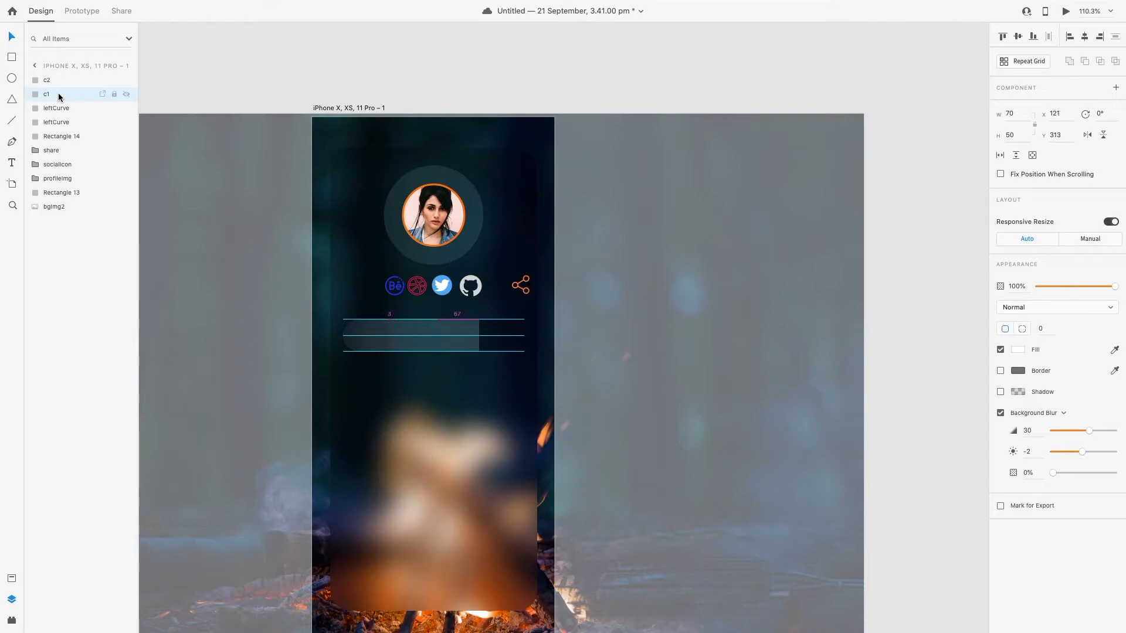
Step: Move segment c2 left until it fills the gap between c1 and the right end segment, at X 188
click(58, 80)
key(Right)
key(shift+Left)
key(shift+Left)
key(shift+Left)
key(shift+Left)
key(shift+Left)
key(shift+Left)
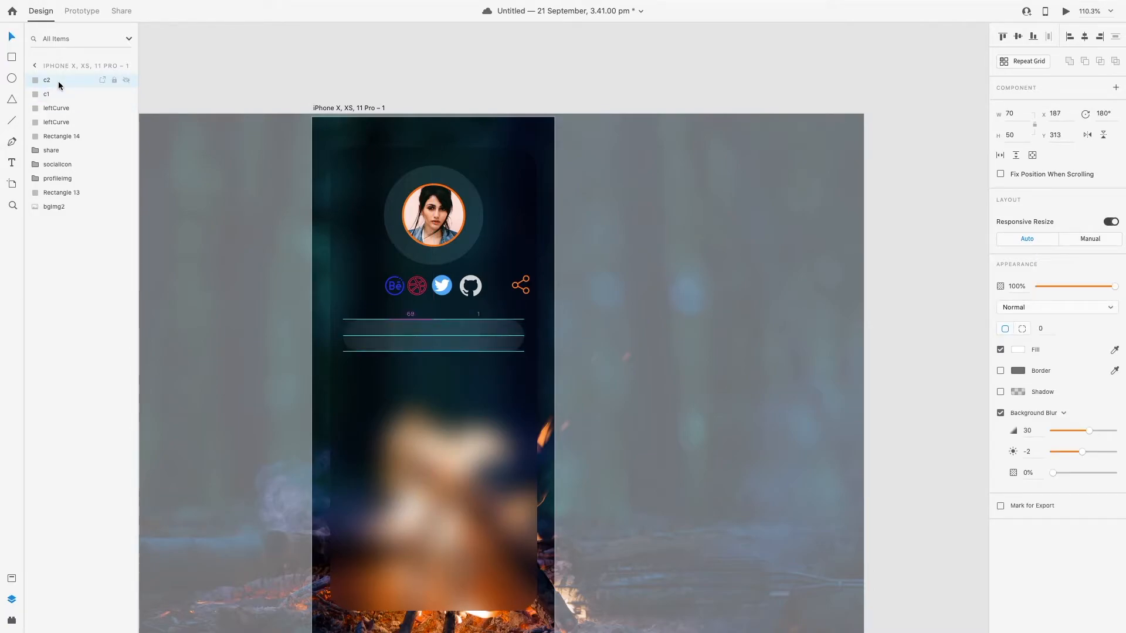
Step: Lower the background blur brightness of the left end segment and set segment c1's brightness to -17
click(369, 403)
click(373, 339)
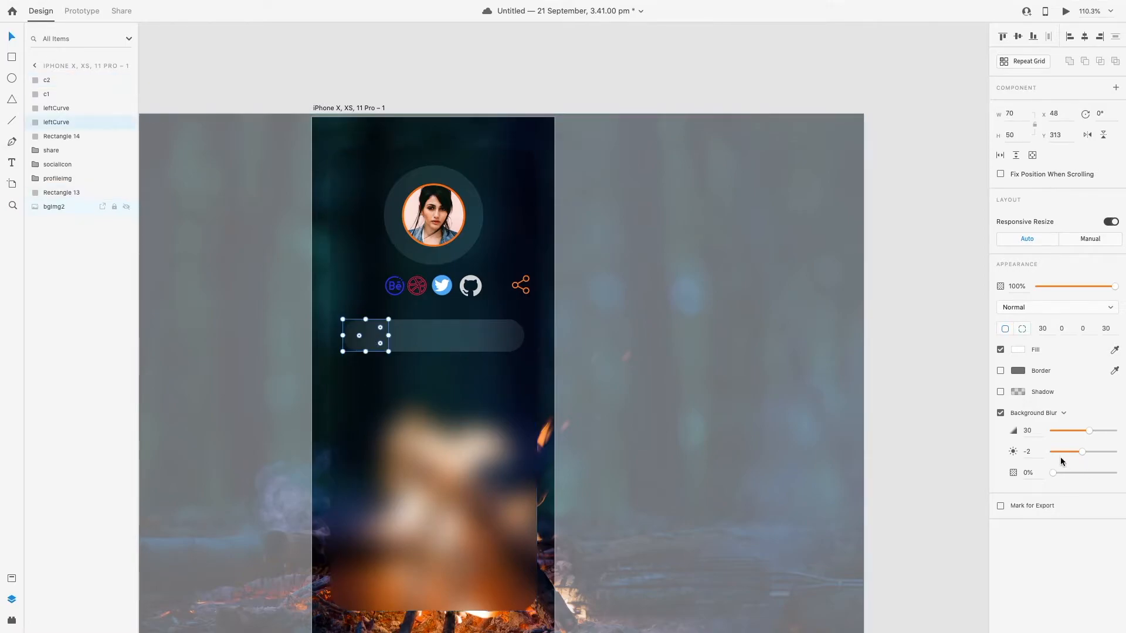
mouse_move(1081, 453)
mouse_down()
mouse_move(1069, 430)
mouse_move(1068, 449)
mouse_up()
click(400, 333)
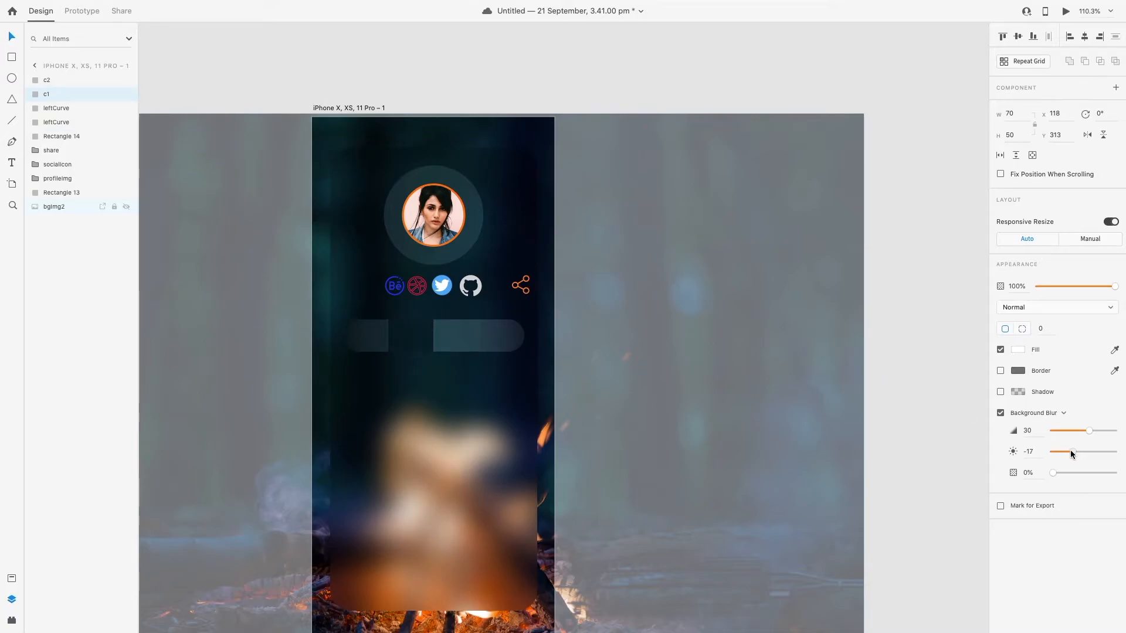
Step: Adjust the background blur brightness of segment c2 and the right end segment to give them darker shades
click(468, 343)
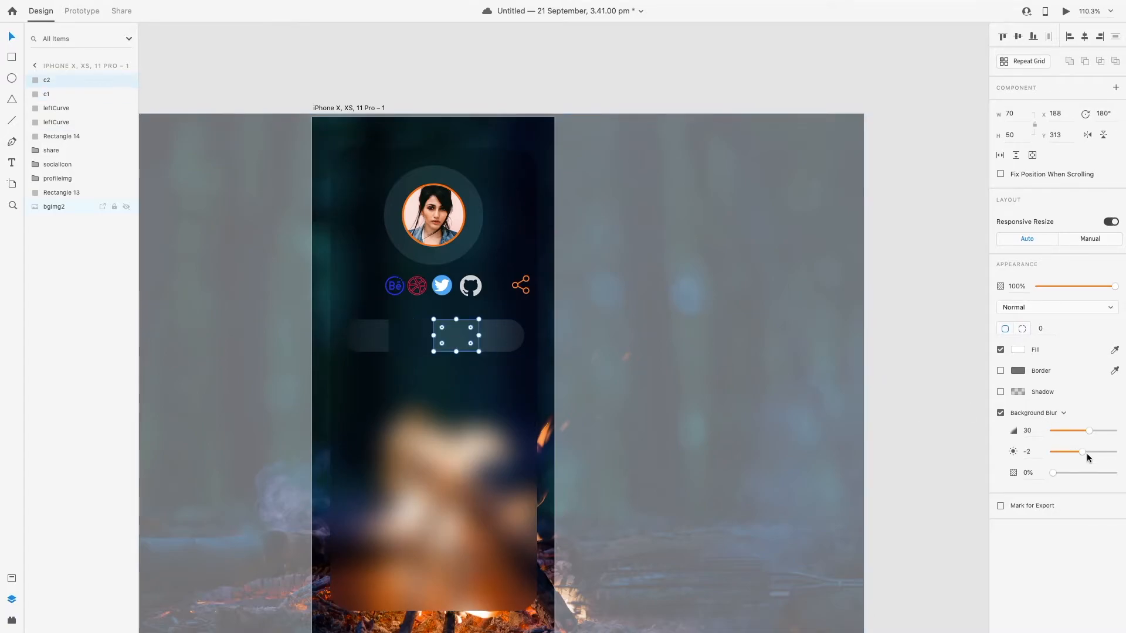
click(378, 343)
click(467, 343)
click(508, 338)
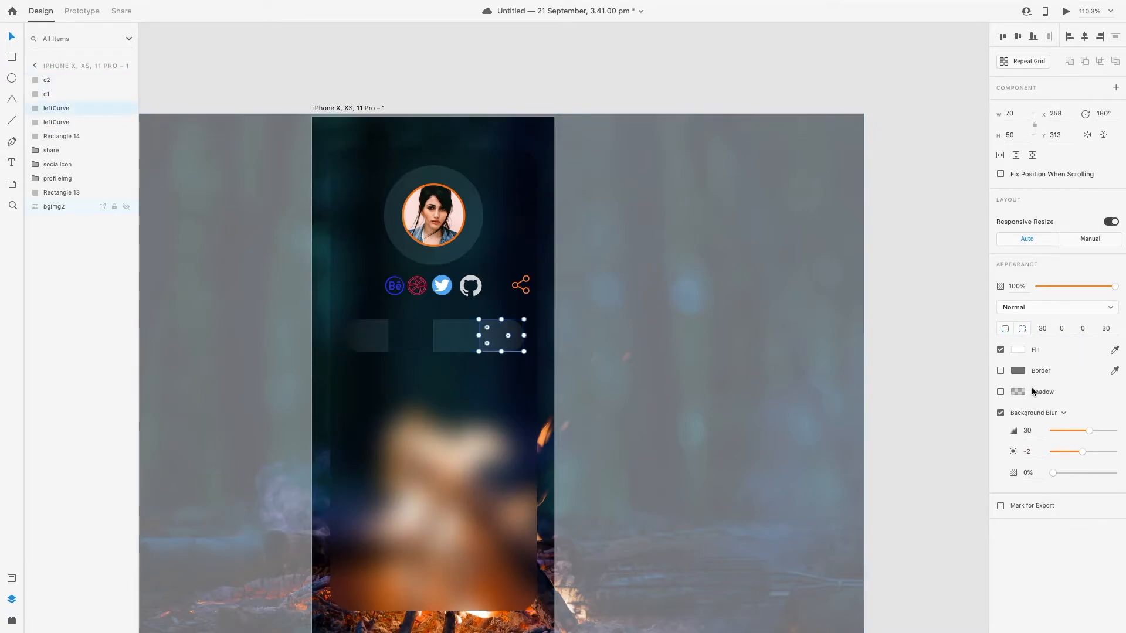
key(Return)
click(494, 464)
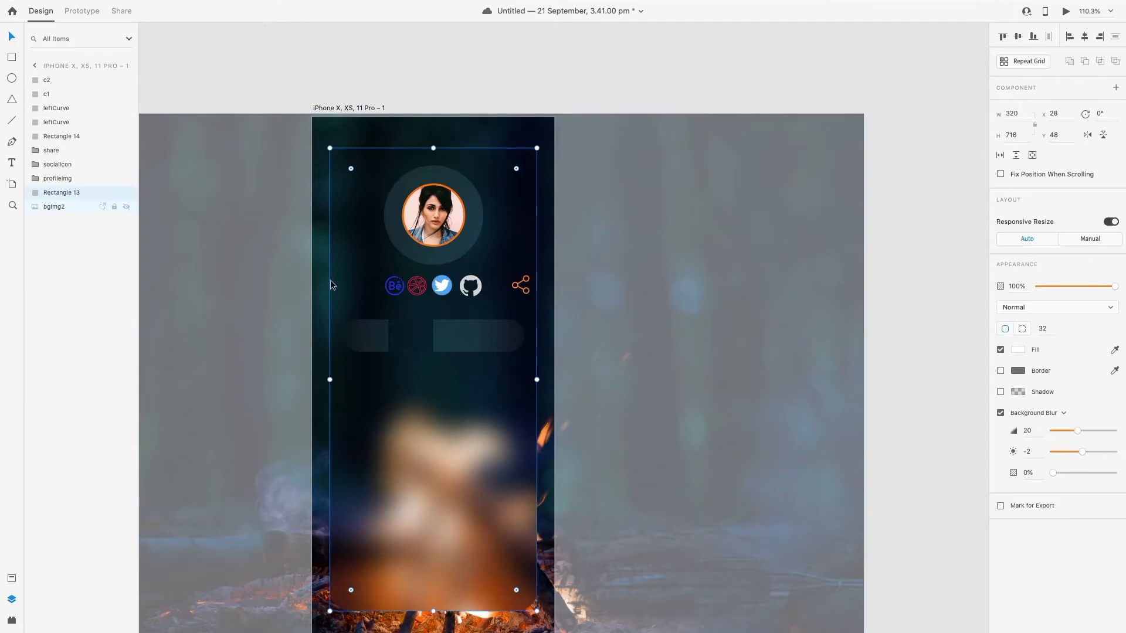
Step: Paste the segment group of menu icons onto the translucent bar in the phone artboard
click(159, 105)
scroll(325, 406, right, 1)
click(325, 405)
key(super+v)
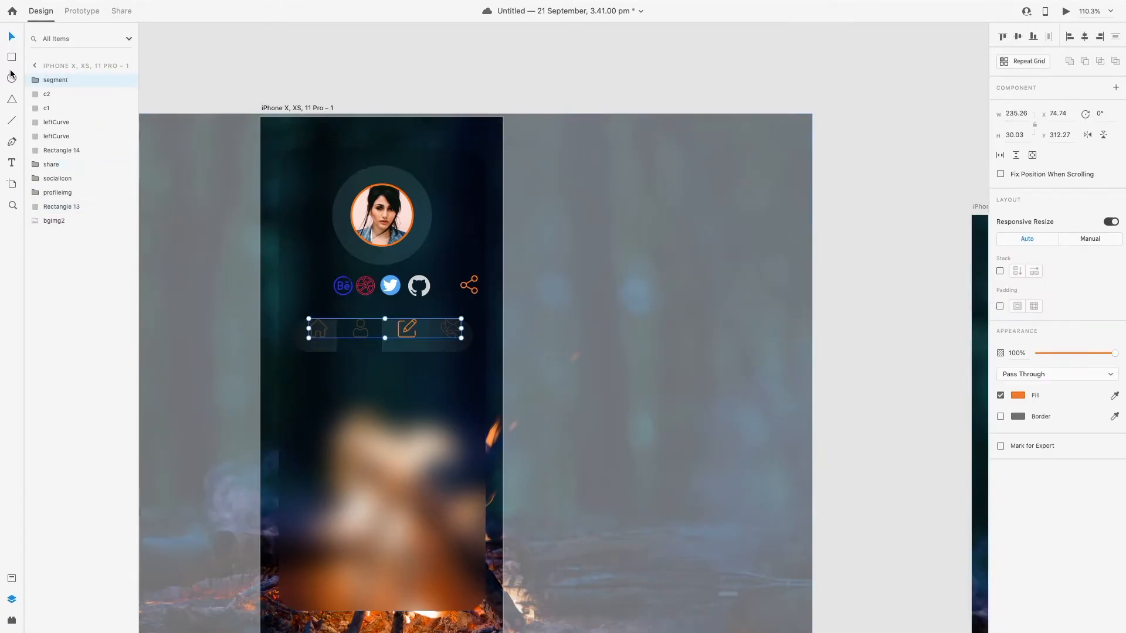
Step: Nudge the segment icon group down and slightly left to centre it vertically in the bar, at about X 72, Y 322
double_click(408, 332)
click(314, 334)
click(51, 81)
key(Down)
key(Down)
key(Down)
key(Down)
key(Down)
key(Down)
key(Down)
key(Down)
key(Down)
key(Down)
key(Down)
key(Left)
key(Left)
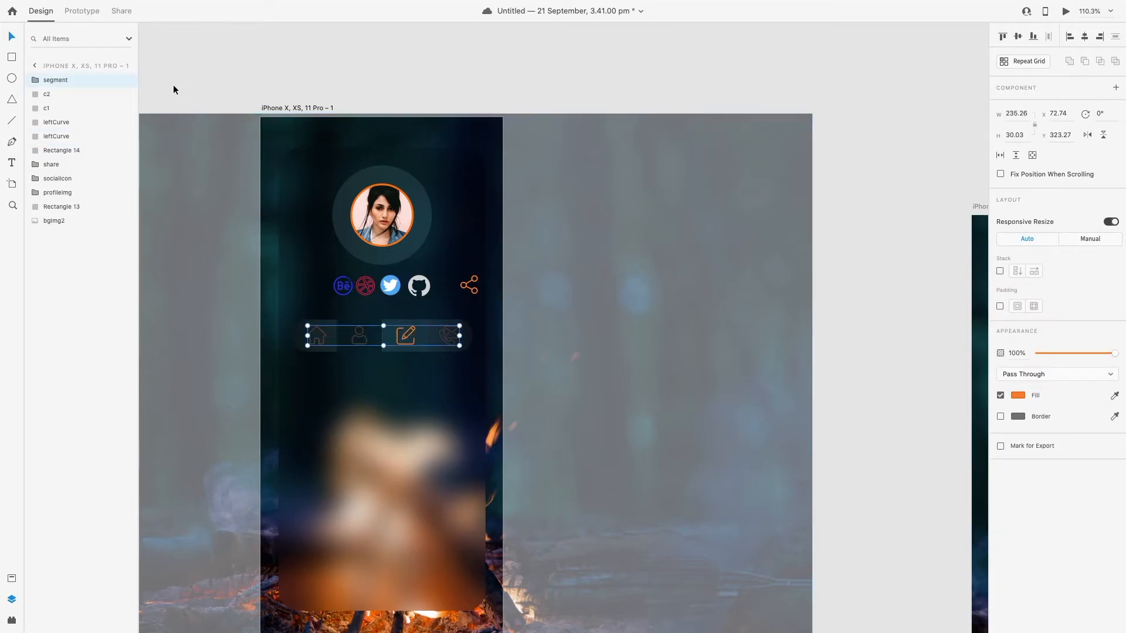
click(341, 266)
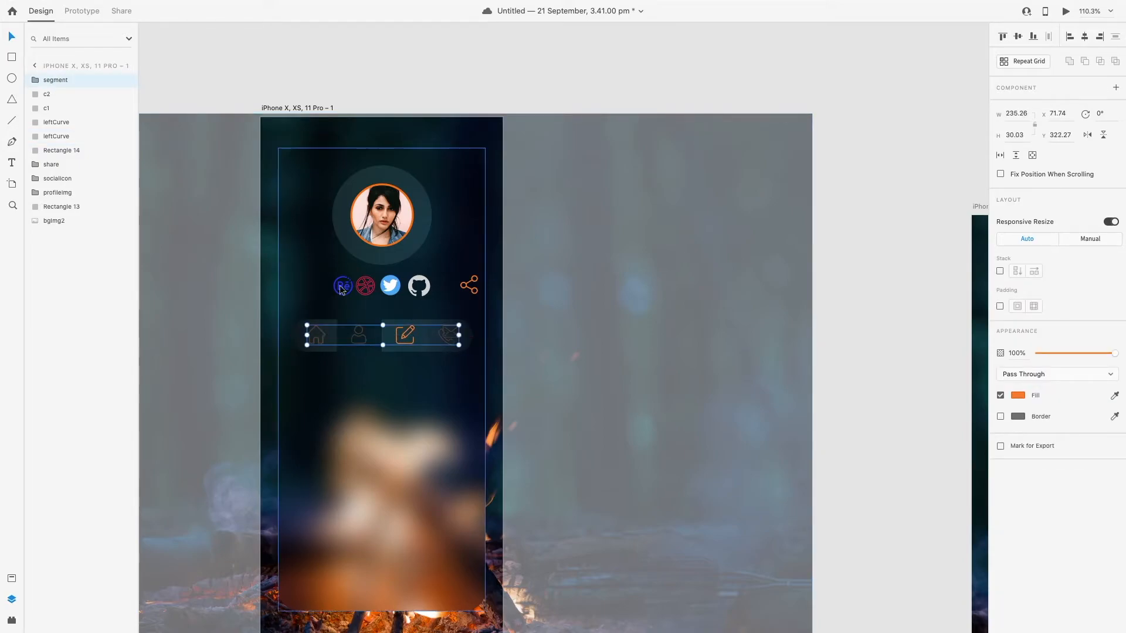
Step: Set the background blur brightness of segment c1 to -8 and of segment c2 to -16
click(349, 354)
text(-)
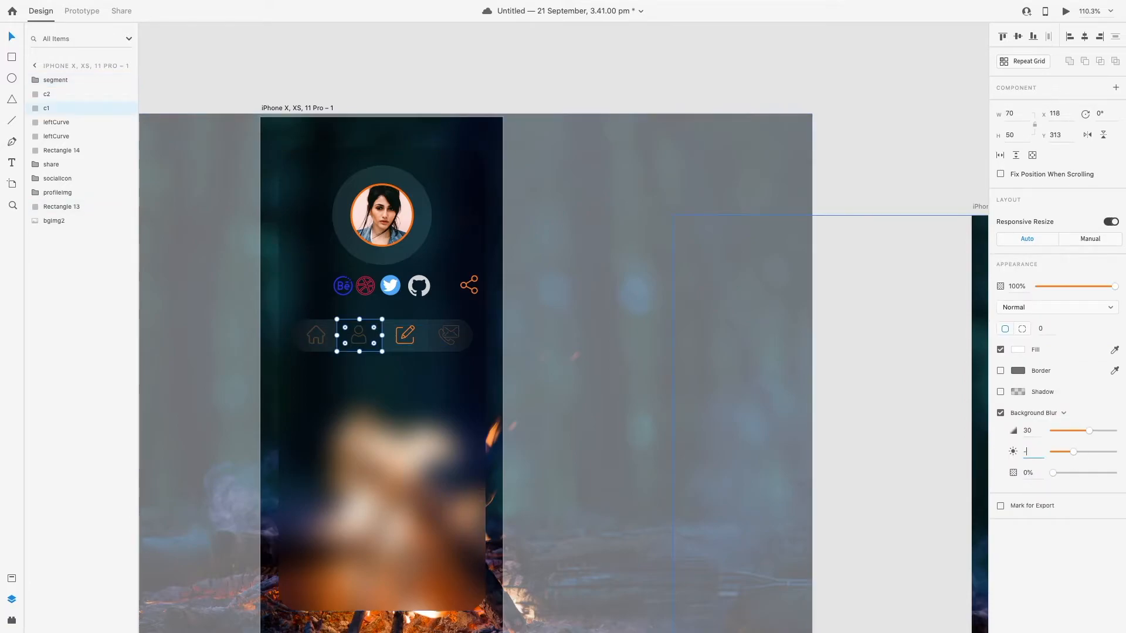
text(8)
key(Return)
click(413, 342)
text(-16)
key(Return)
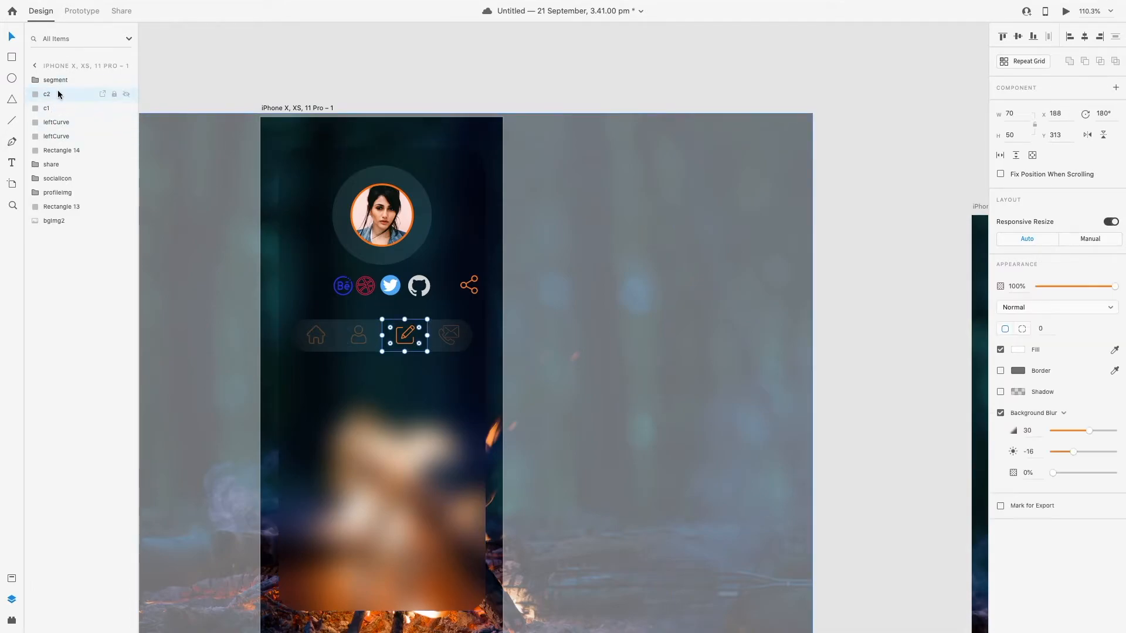
Step: Give segment c2 a border in the orange sampled from the profile photo's ring
click(1001, 370)
click(1020, 370)
click(993, 409)
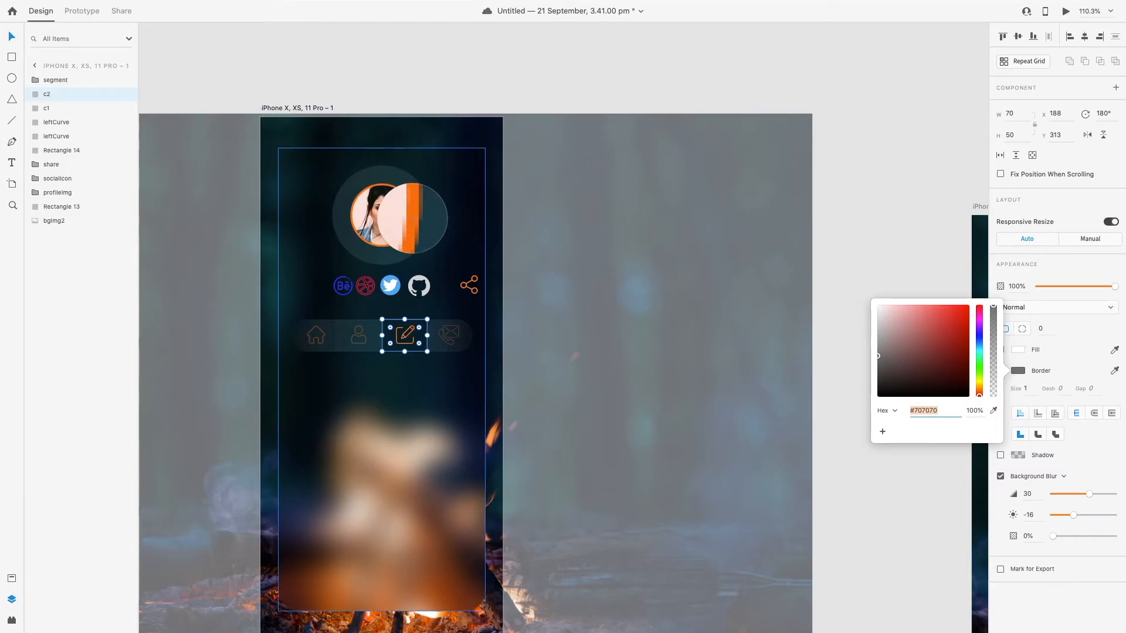
click(413, 219)
click(319, 88)
click(319, 88)
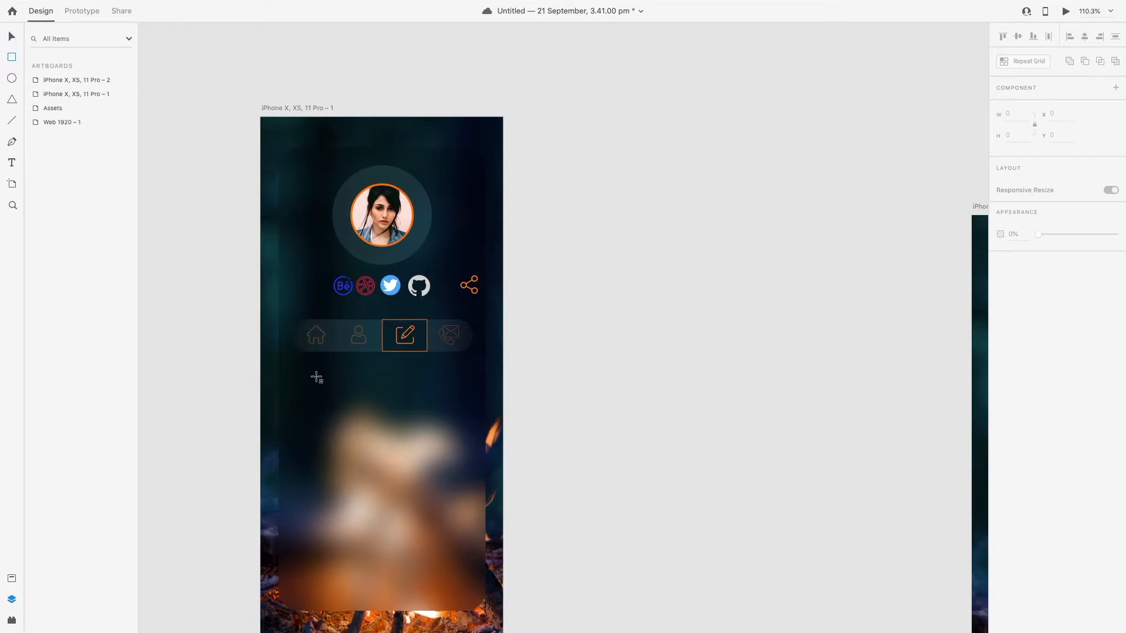
Step: Draw a borderless white square of about 235 by 235 px below the menu bar, with corners rounded to 20
drag(308, 377, 472, 530)
drag(315, 384, 318, 389)
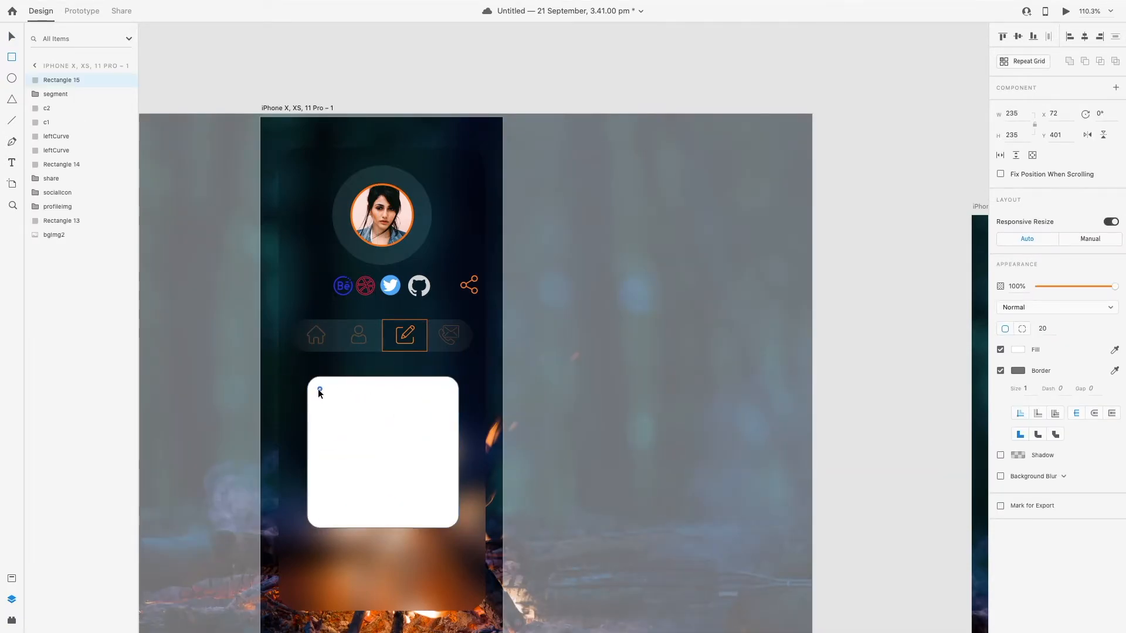
click(1000, 371)
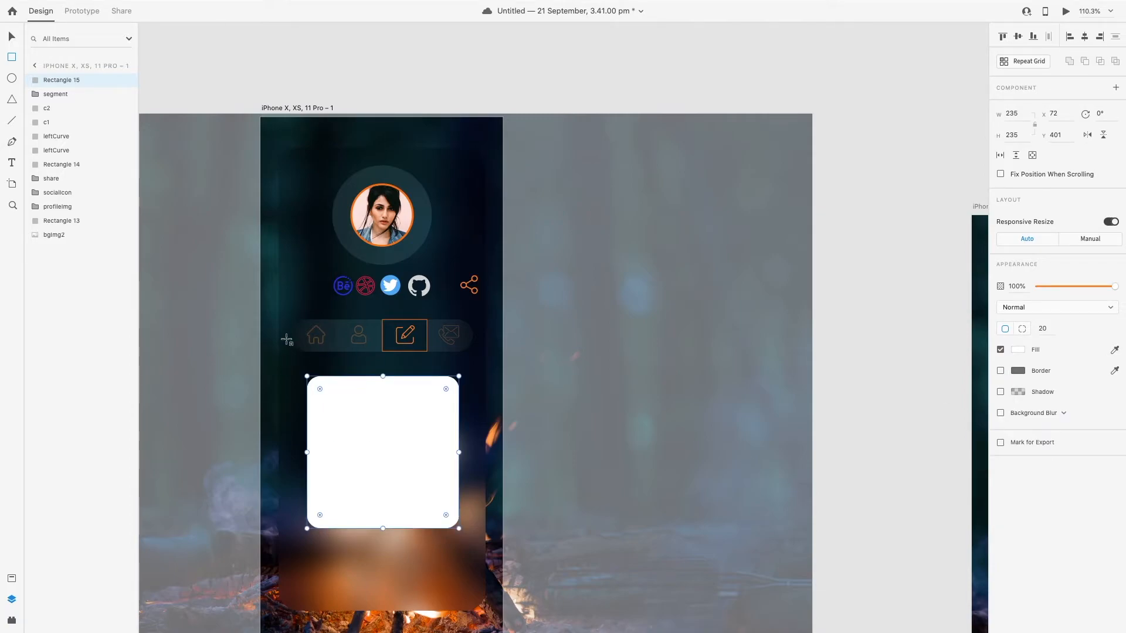
Step: Group c2, c1, both leftCurve shapes and Rectangle 14, and name the group segBg
click(44, 108)
shift+click(59, 150)
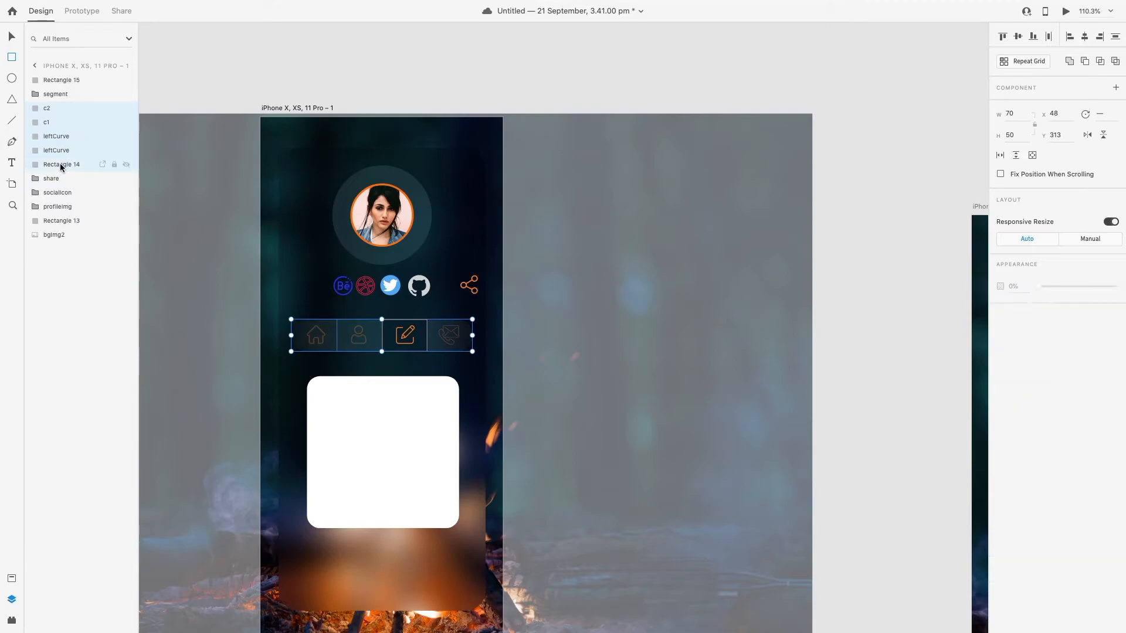
right_click(46, 110)
click(83, 196)
double_click(48, 109)
text(se)
key(Return)
Step: Copy the lower gallery screenshot with the climber illustration from the Assets artboard and paste it into the first iPhone artboard
scroll(378, 409, down, 4)
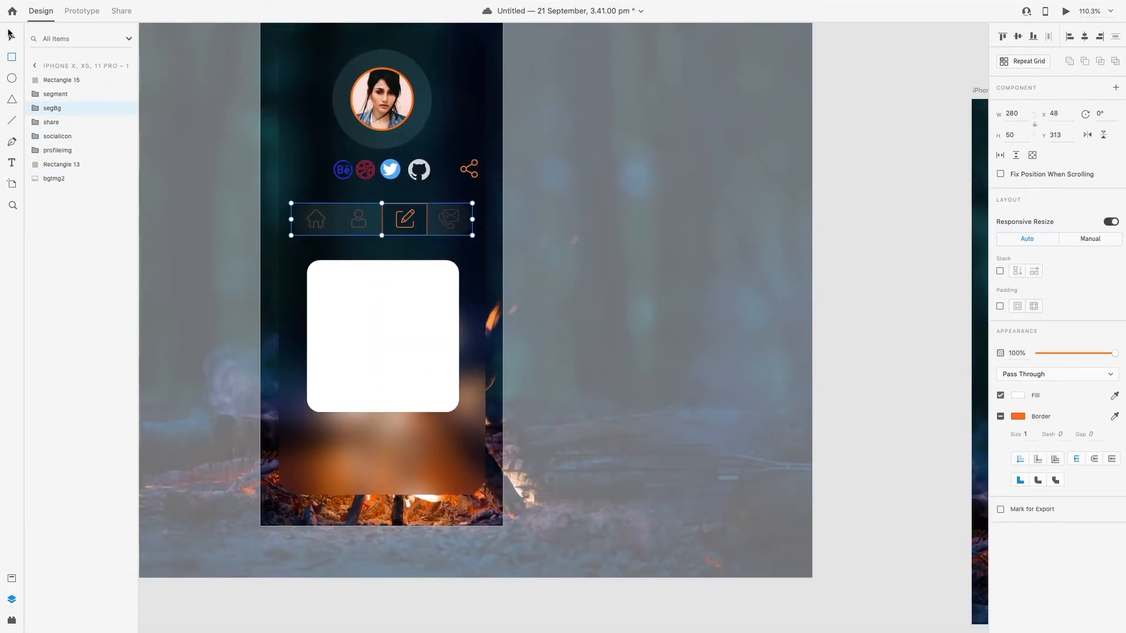
click(10, 35)
click(940, 166)
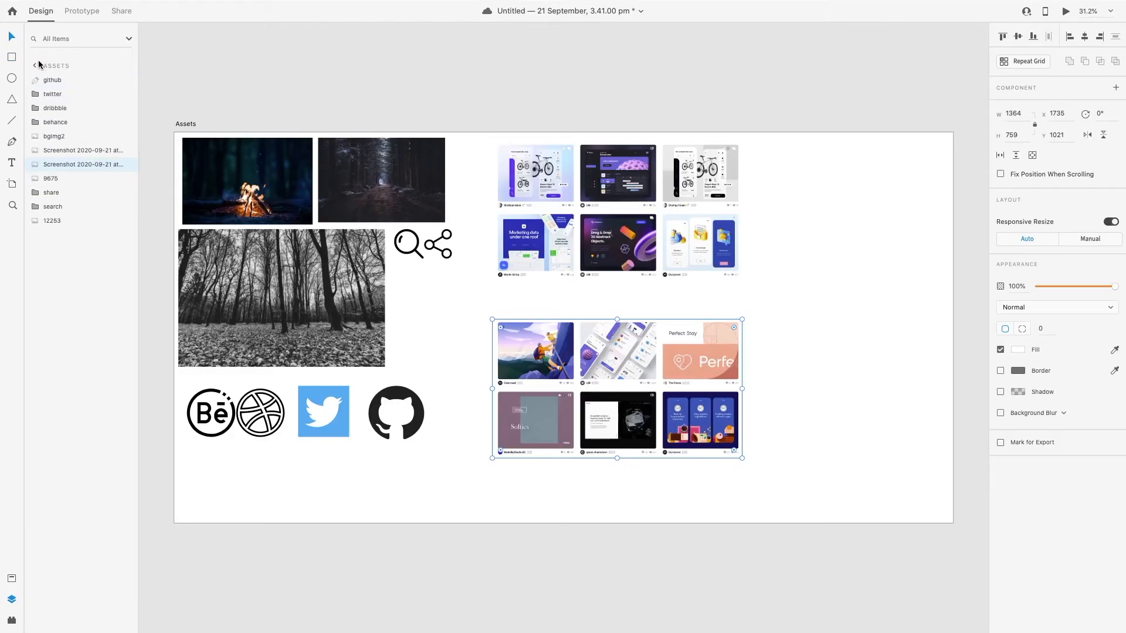
click(36, 65)
double_click(35, 94)
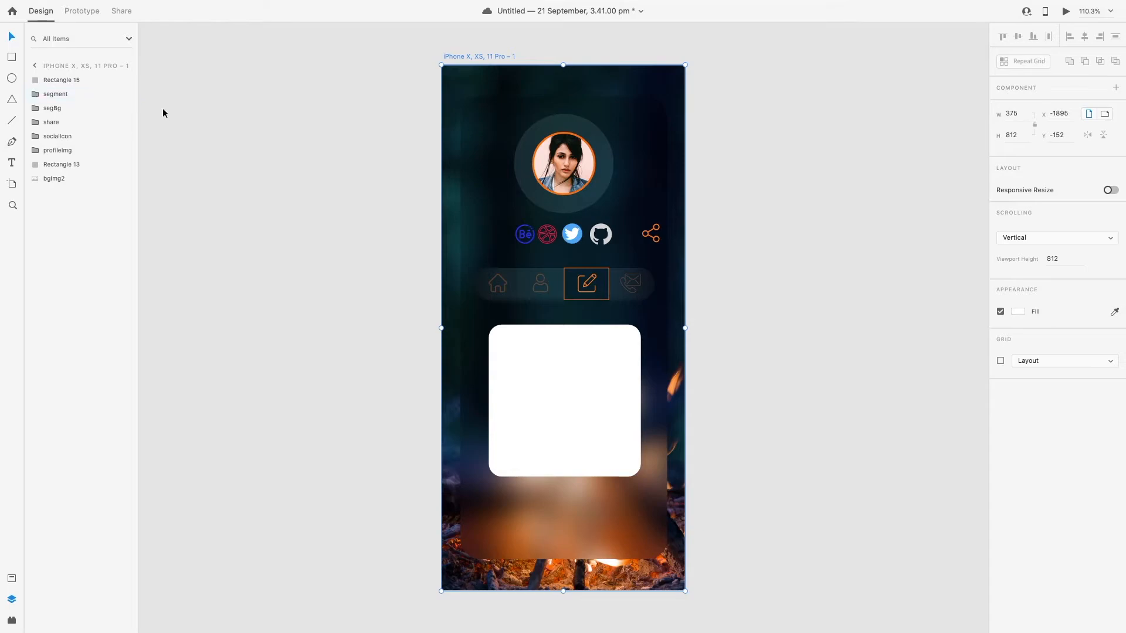
click(616, 395)
key(ctrl+v)
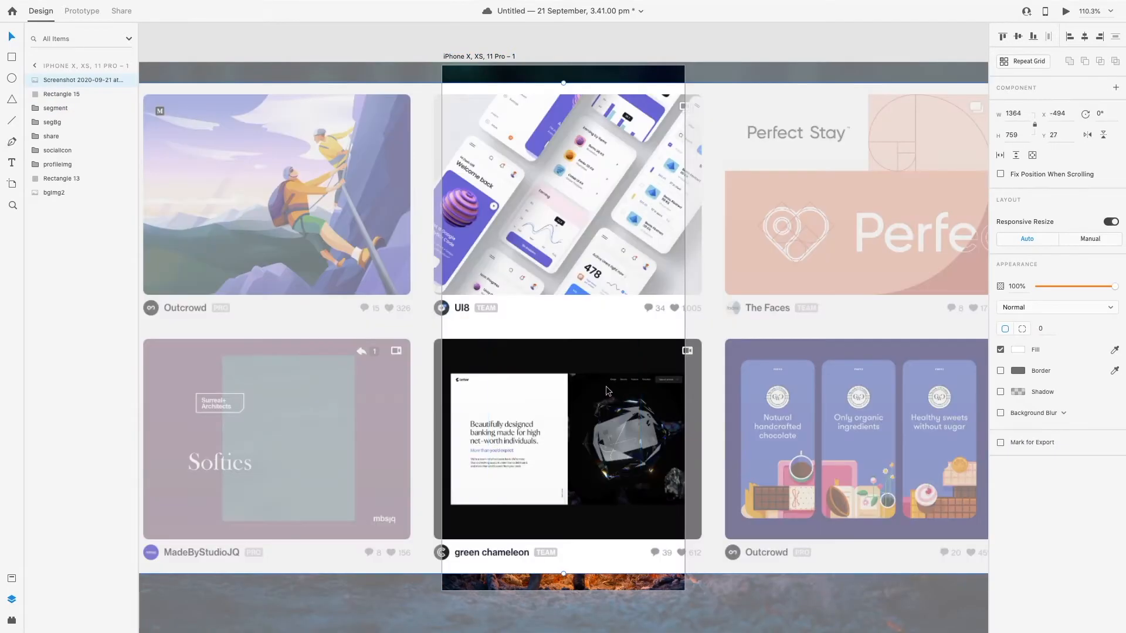
Step: Mask the pasted gallery screenshot with the rounded white square
shift+click(58, 94)
right_click(58, 94)
click(103, 208)
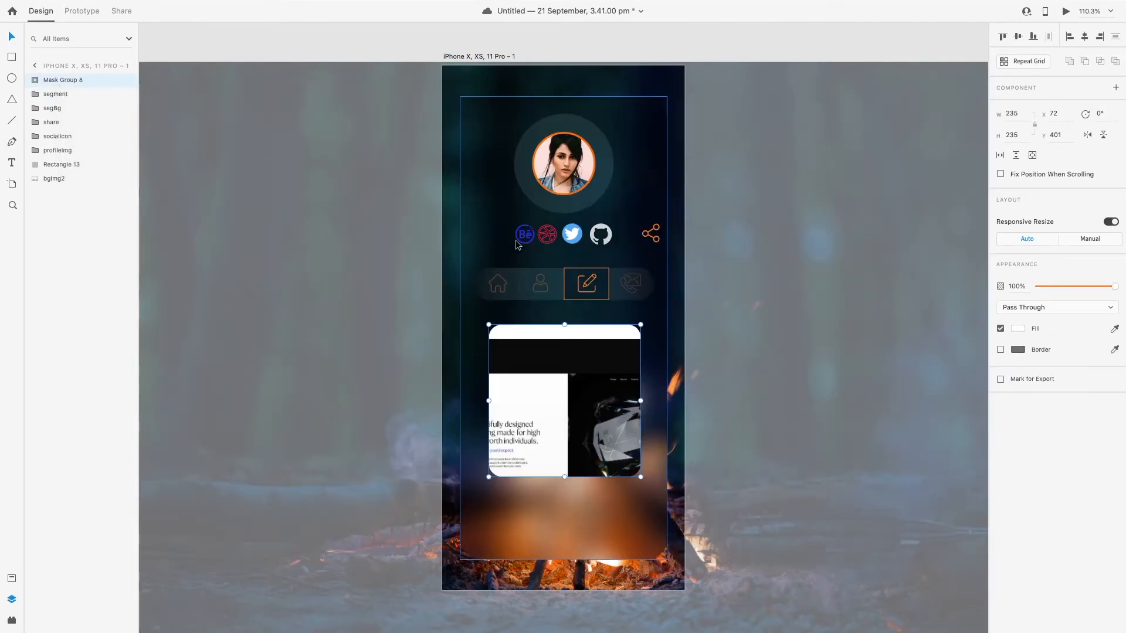
Step: Scale the masked screenshot to about 1044 by 581 px and move it so the climber illustration fills the rounded square
drag(569, 392, 888, 588)
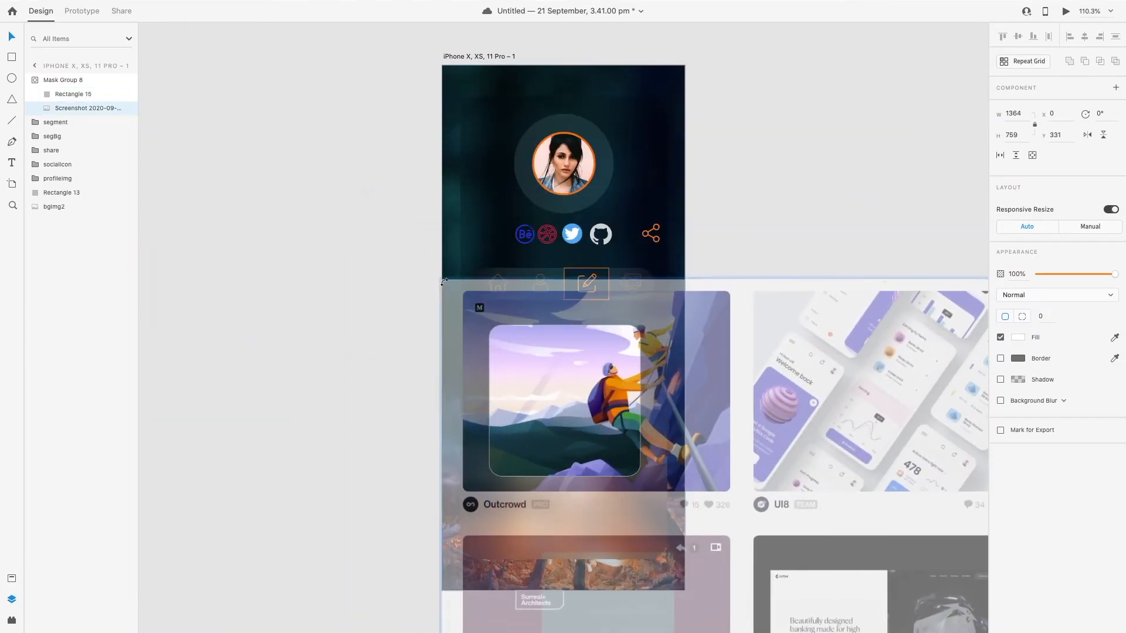
drag(441, 280, 668, 405)
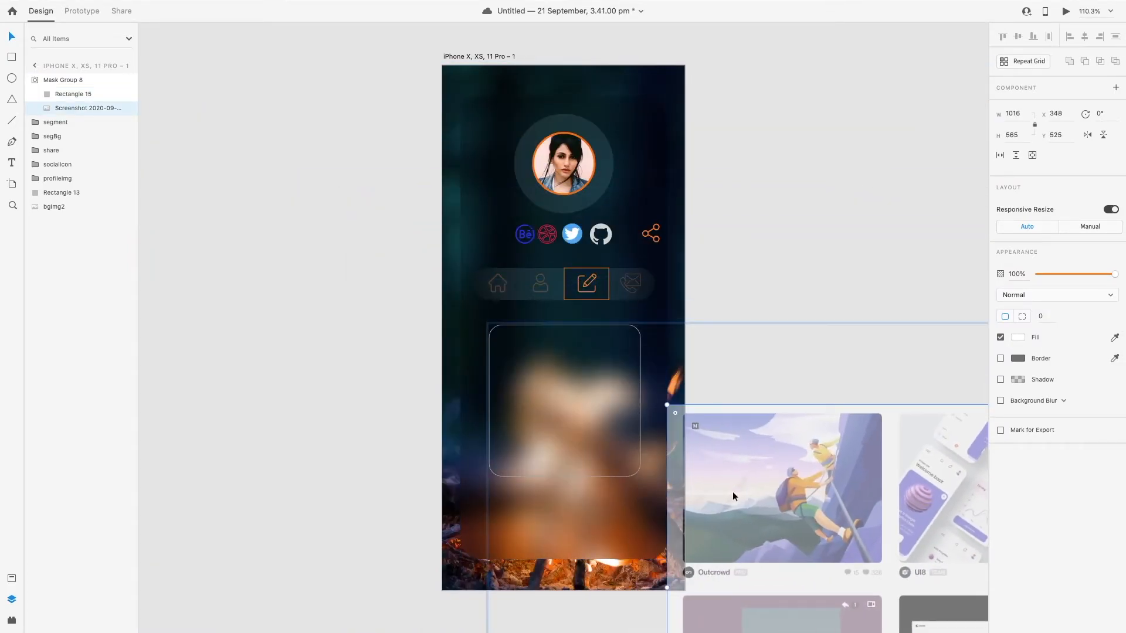
drag(785, 502, 562, 413)
drag(443, 322, 423, 315)
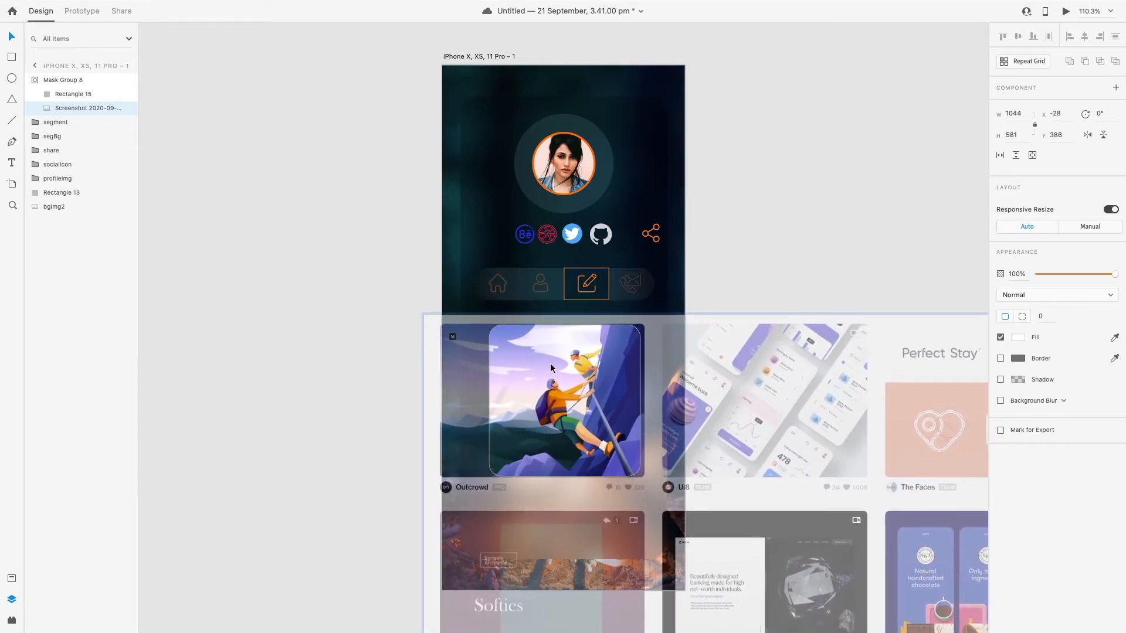
click(326, 316)
Step: Copy the search icon from Assets into the phone artboard, shrink it to about 50 px and place it near the glass panel's lower edge
scroll(327, 318, down, 2)
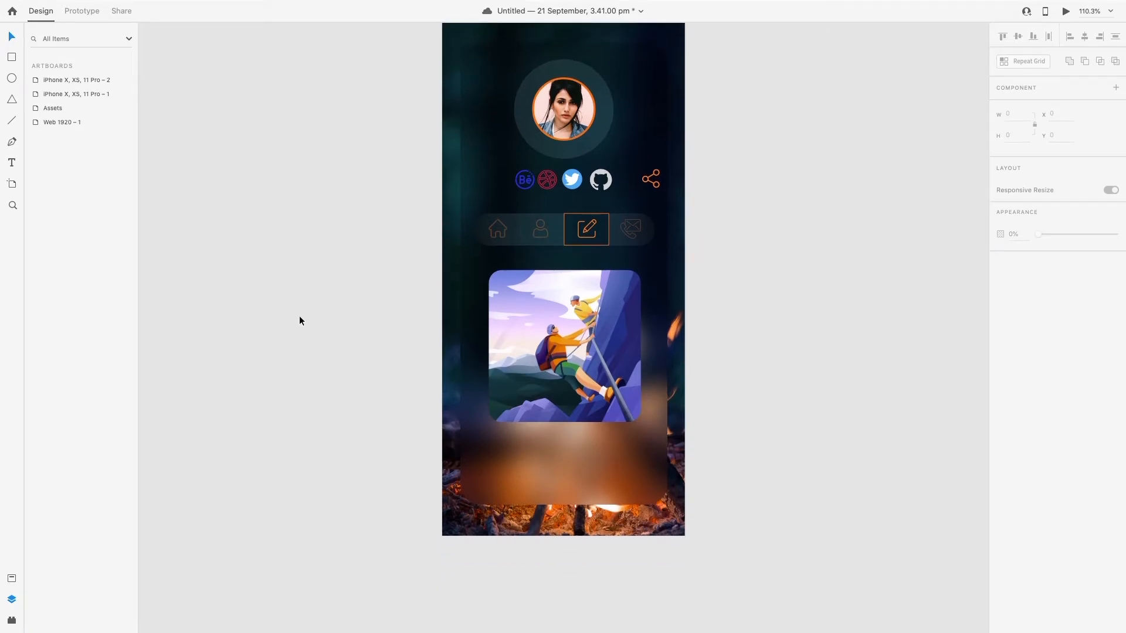
scroll(299, 316, down, 1)
click(59, 78)
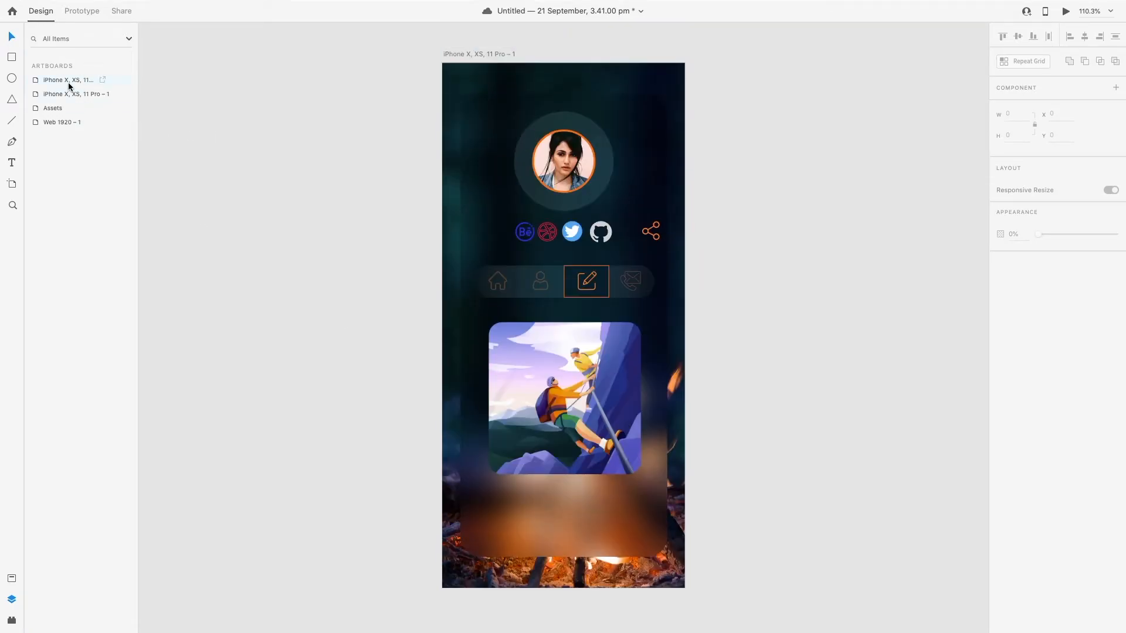
double_click(44, 108)
click(416, 257)
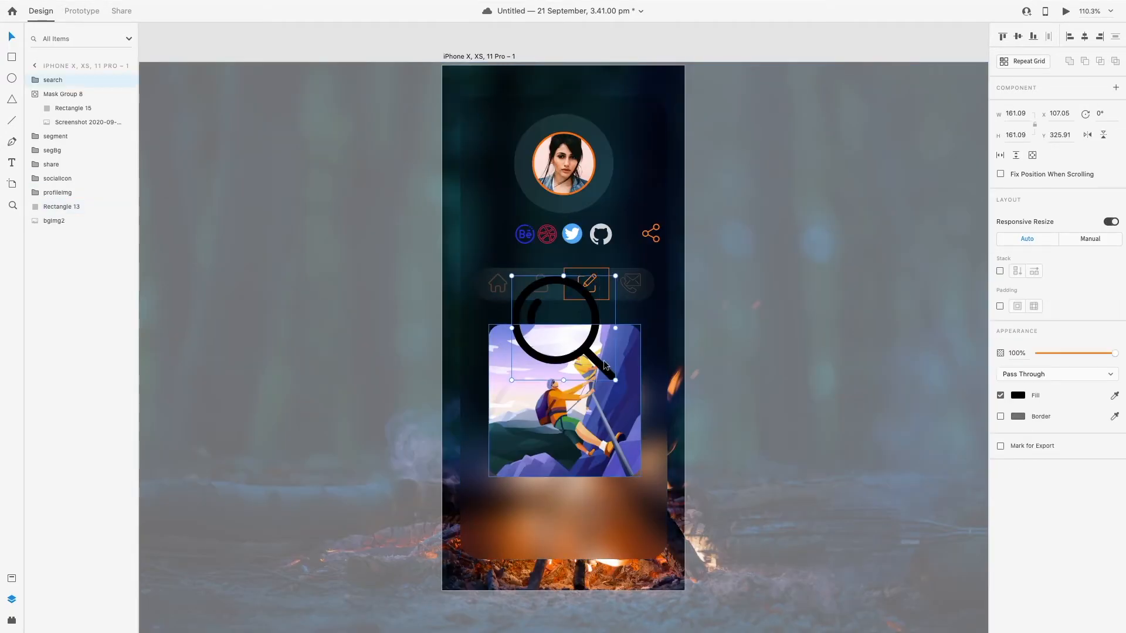
drag(616, 403, 573, 548)
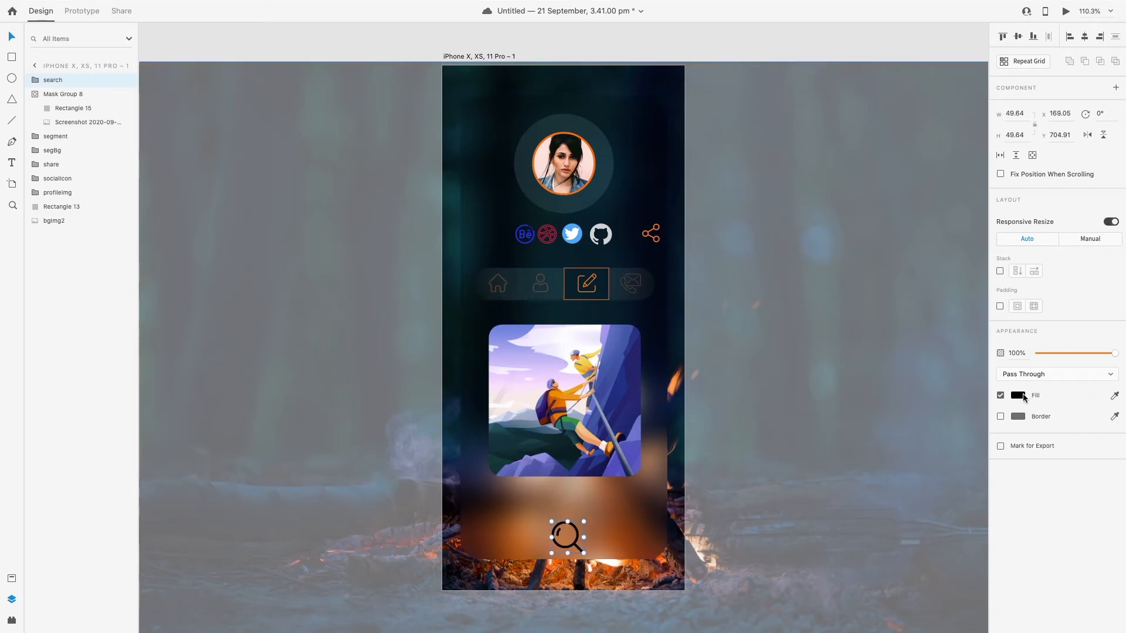
Step: Recolour the search icon with a very pale pink fill and lower its opacity to 35%
click(1020, 395)
drag(897, 354, 884, 311)
drag(1104, 353, 1065, 353)
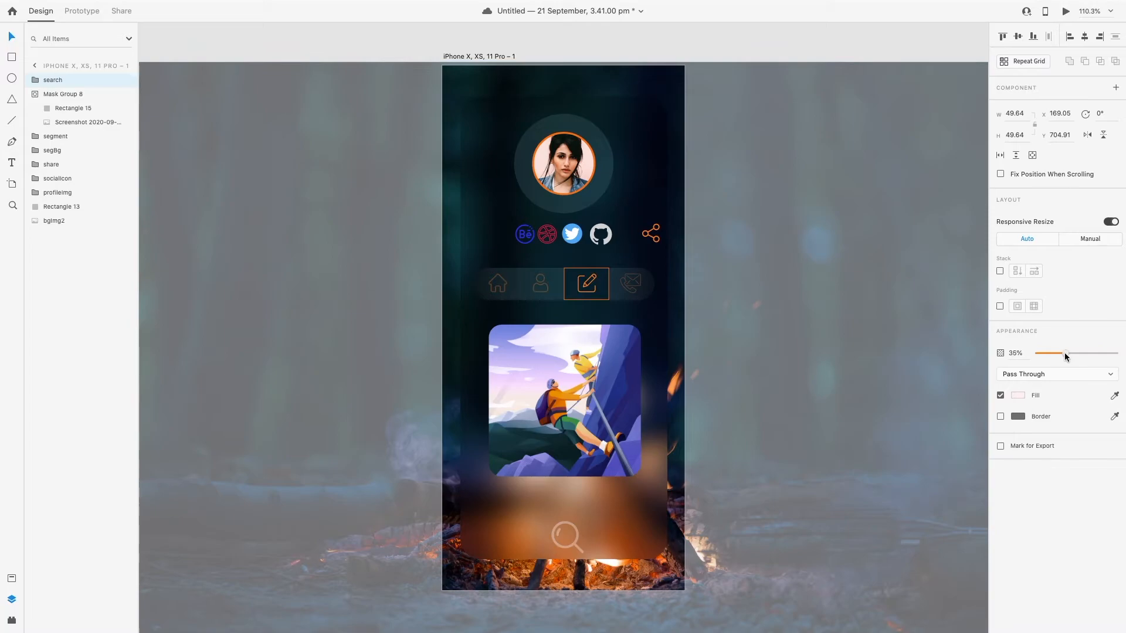
Step: Shrink the search icon to about 38 px and delete the highlight arc inside its lens
click(29, 94)
drag(551, 520, 568, 539)
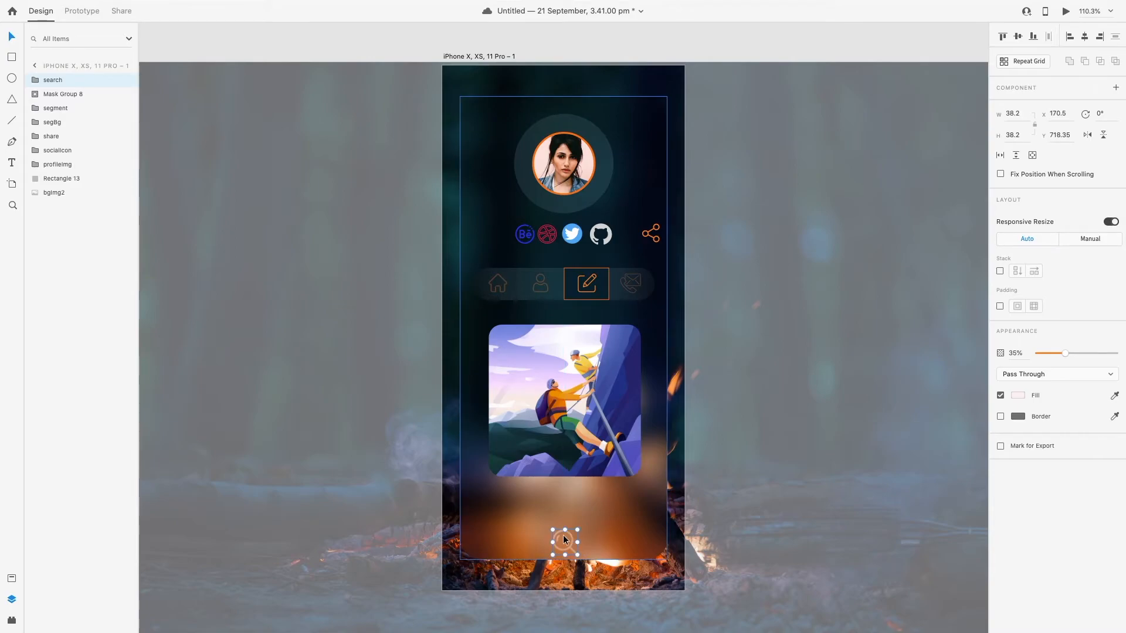
click(563, 540)
double_click(564, 544)
key(Delete)
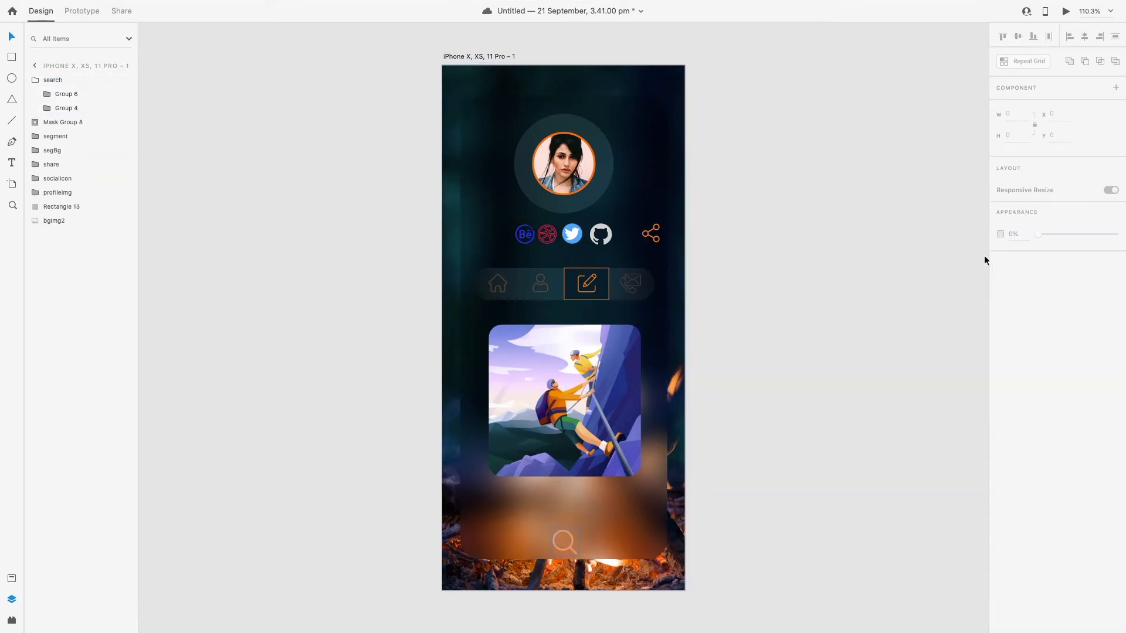
Step: Centre the search icon horizontally on the glass panel and collapse its group in the layer list
click(643, 474)
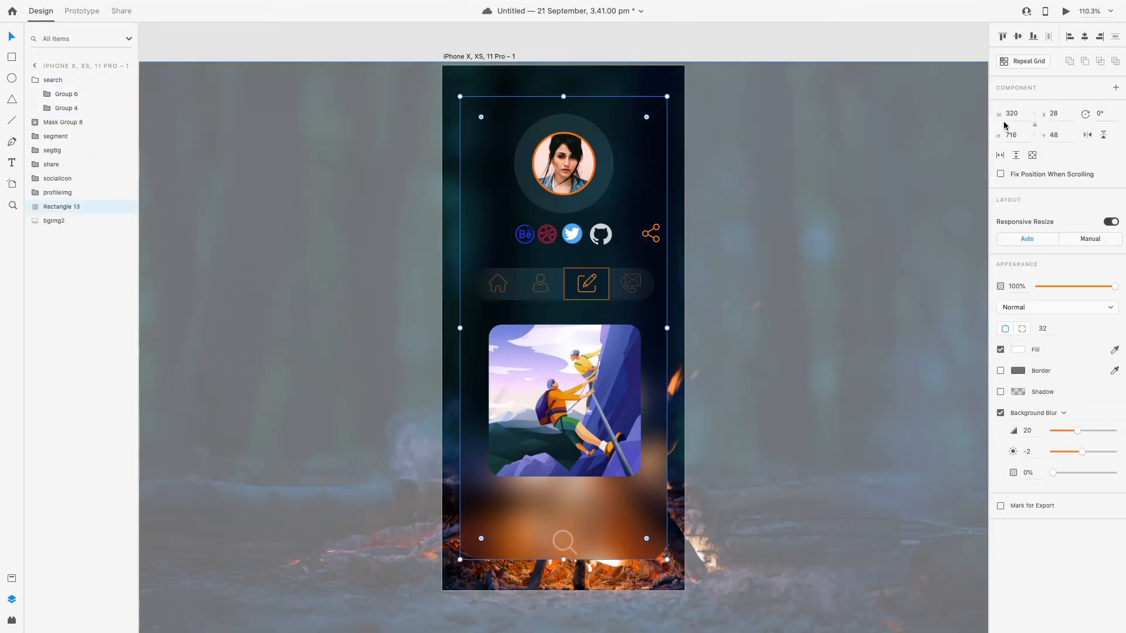
click(570, 534)
click(1083, 37)
click(672, 441)
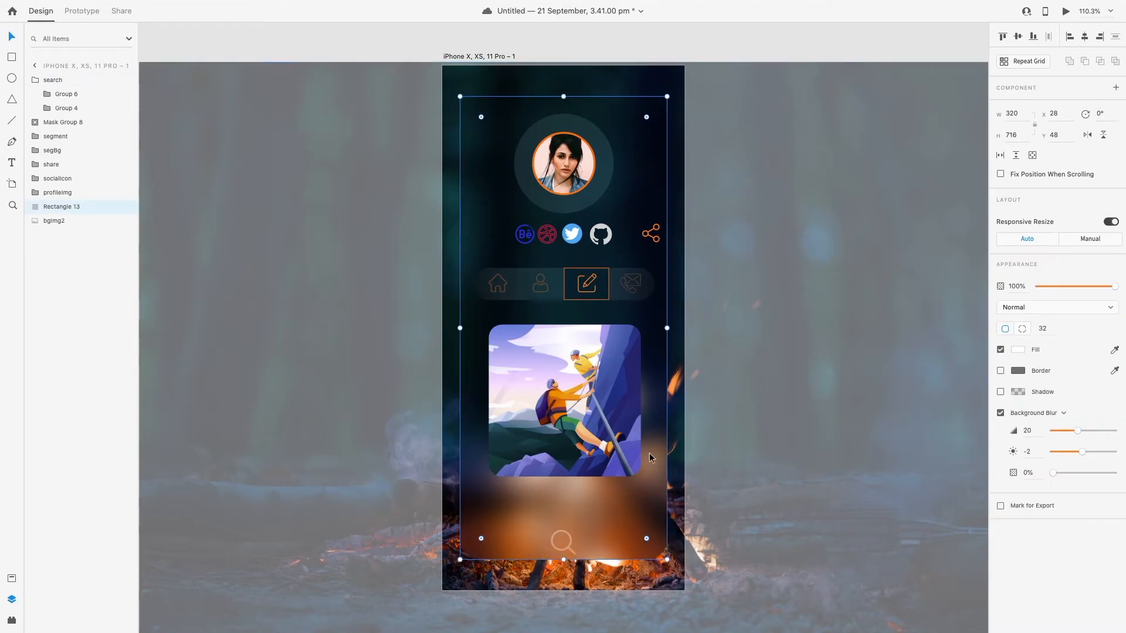
click(36, 81)
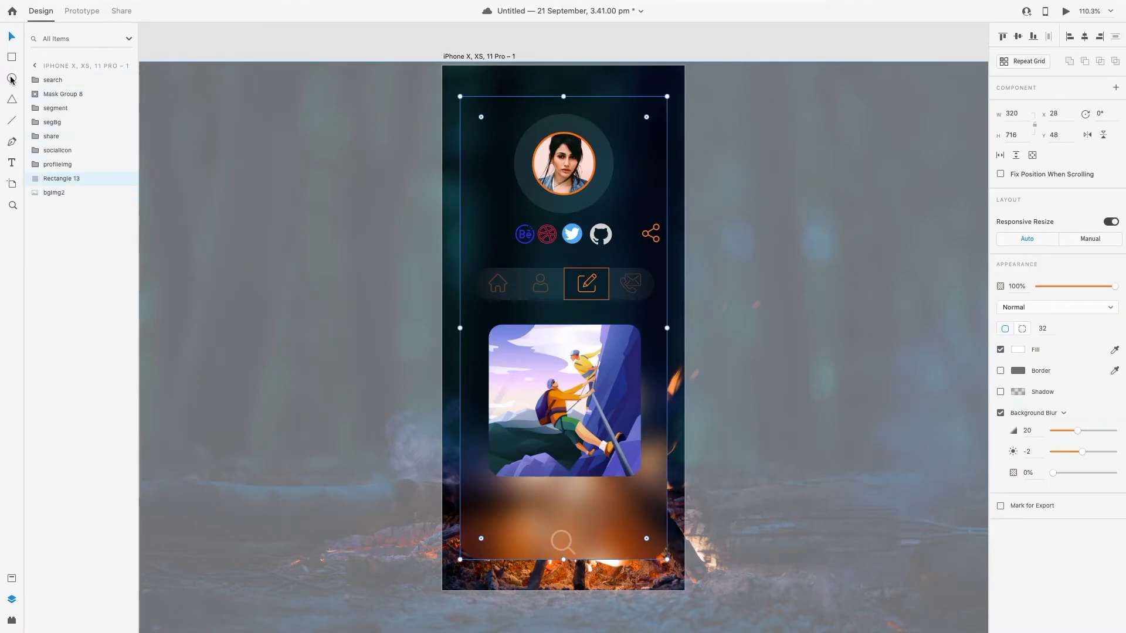
Step: Draw an unfilled circle of about 18 px below the climber picture, with a size 2 border in the profile ring's orange
drag(509, 492, 520, 503)
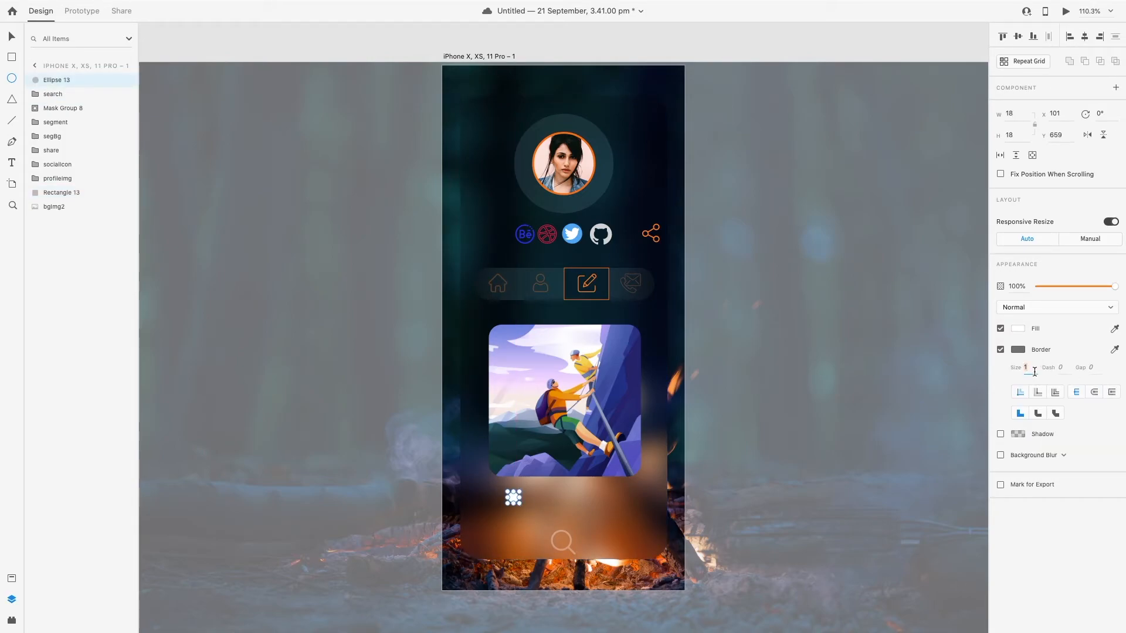
key(Return)
click(1018, 330)
click(1008, 354)
click(1001, 328)
click(1020, 351)
click(993, 389)
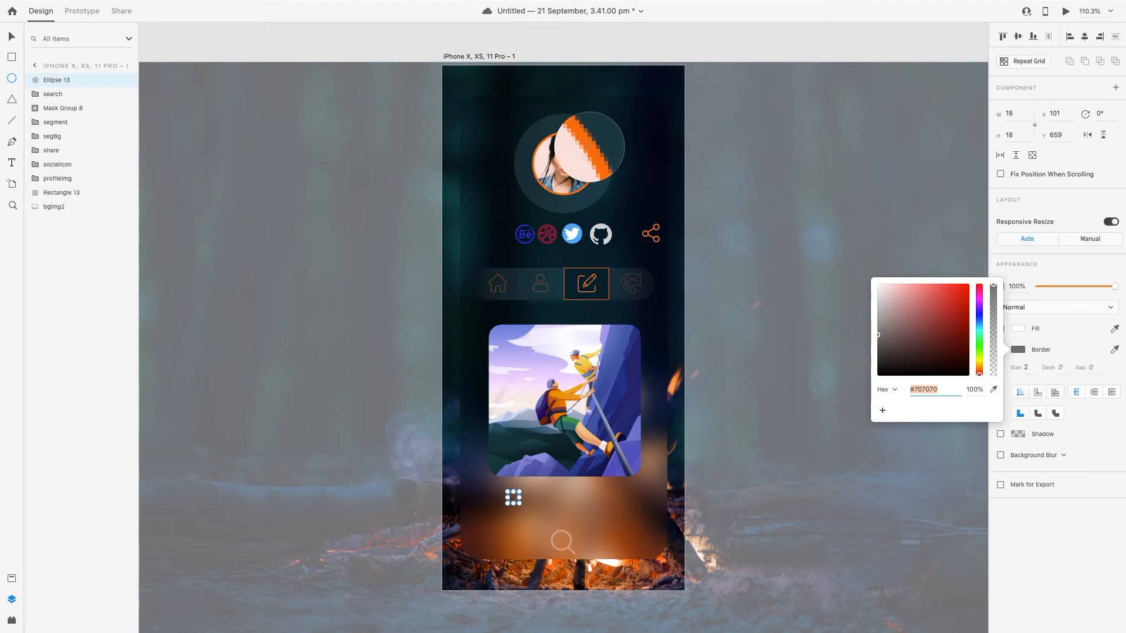
click(591, 149)
Step: Resize the small orange circle to 15 by 15 px
click(12, 39)
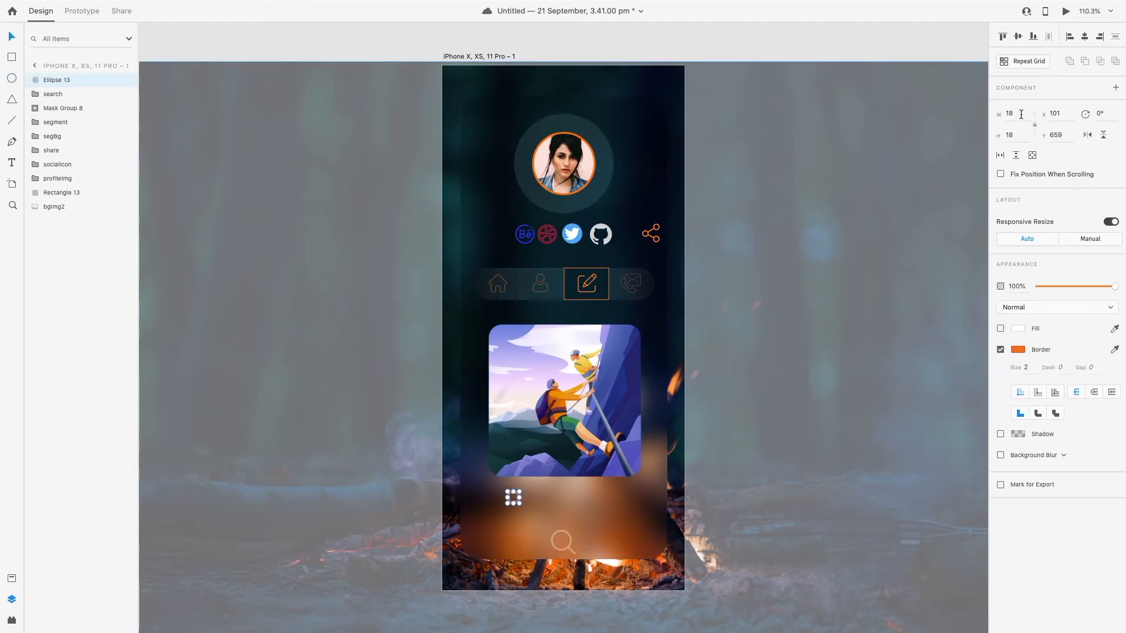
key(Tab)
text(15)
Step: Move the circle up closer to the climber picture and duplicate it into an evenly spaced row of six slide dots
click(13, 204)
click(516, 496)
click(516, 496)
click(517, 497)
click(516, 496)
scroll(517, 439, down, 3)
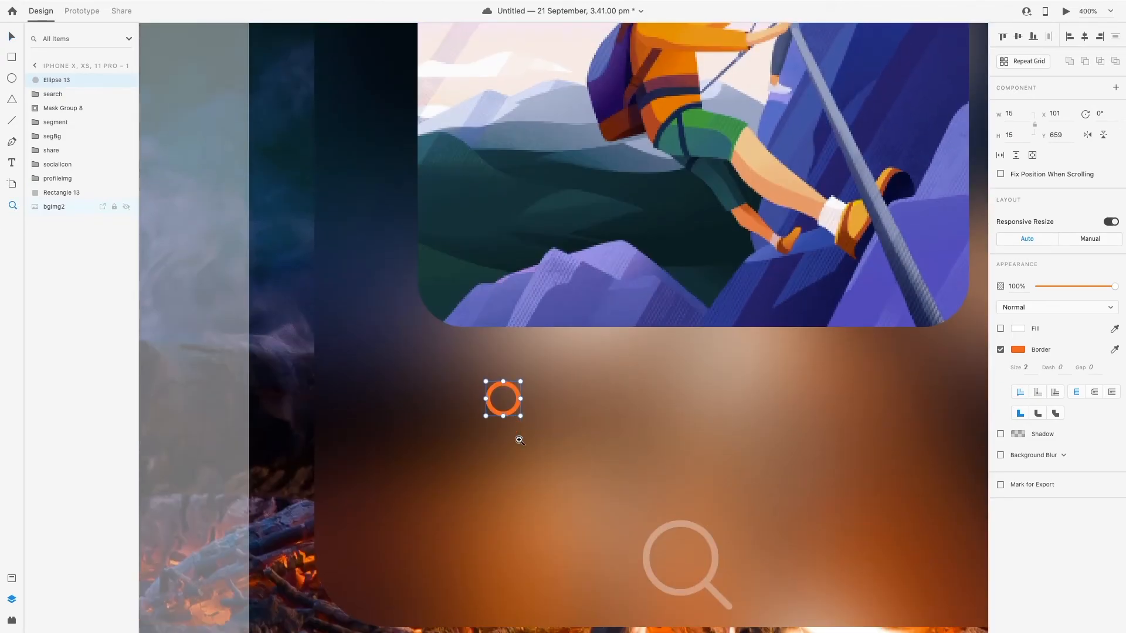
click(15, 38)
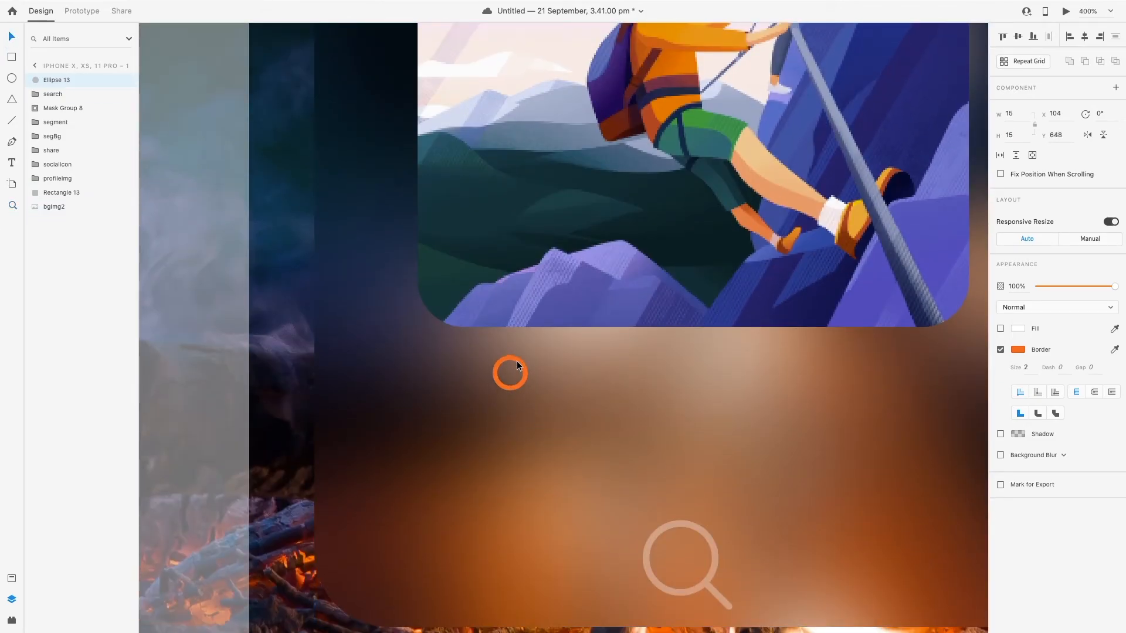
drag(525, 380, 814, 378)
Step: Give the second slide dot a white fill with background blur at amount 30 and brightness 15
click(566, 373)
click(1018, 329)
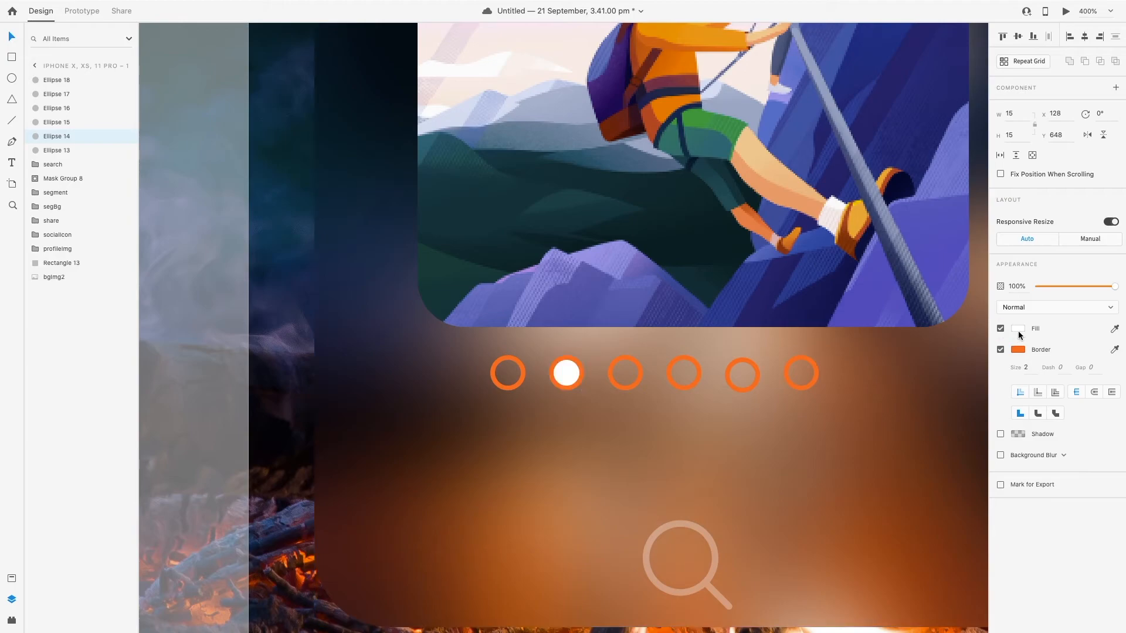
click(1009, 455)
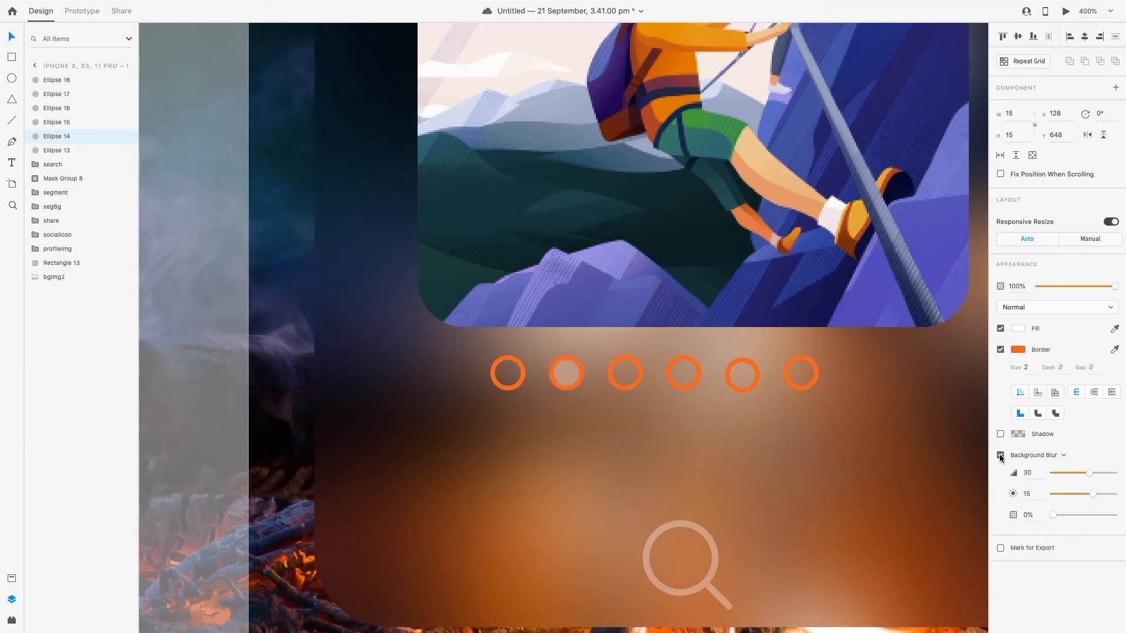
mouse_move(1090, 494)
mouse_down()
mouse_move(1073, 487)
mouse_move(1089, 487)
mouse_up()
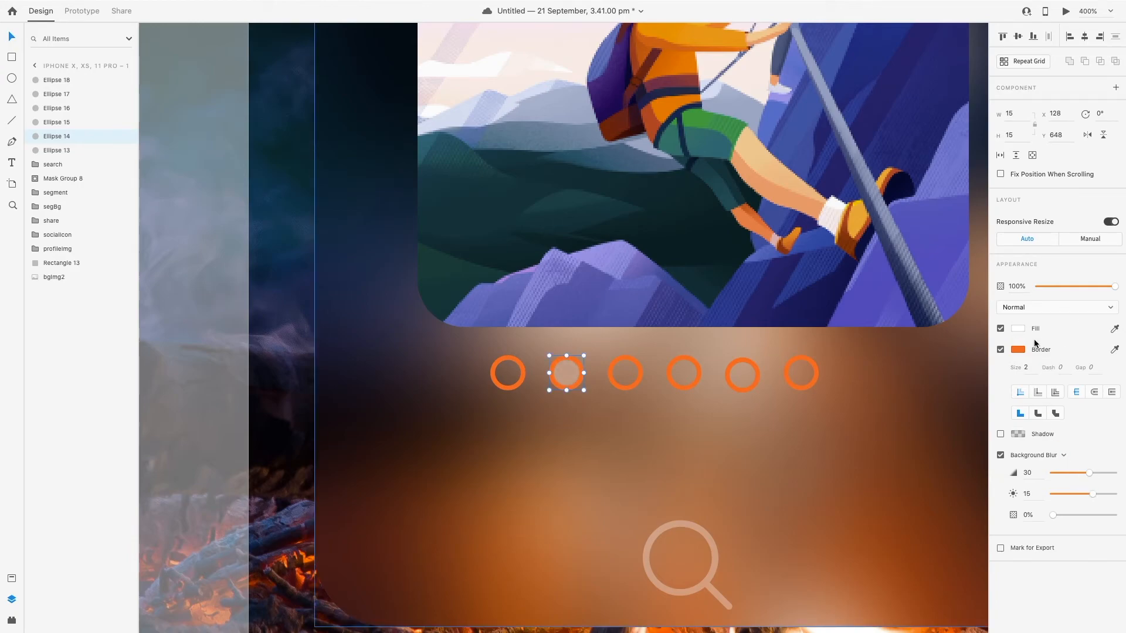
Step: Group the six orange circles and name the group slideDots
click(54, 151)
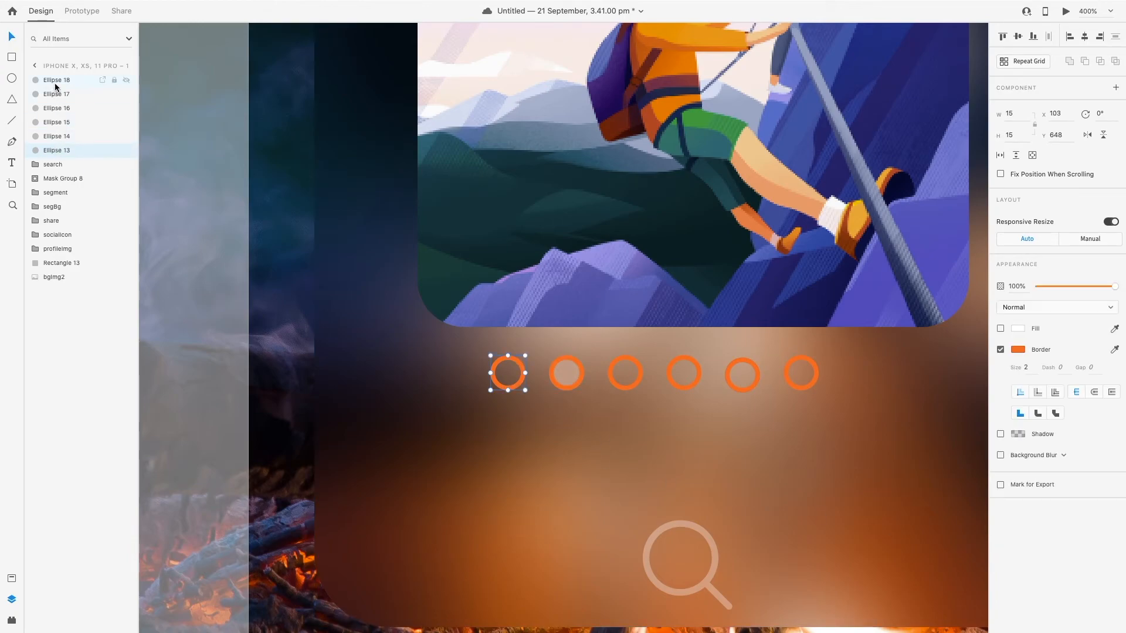
shift+click(53, 84)
right_click(53, 83)
click(85, 186)
double_click(63, 86)
text(slideDots)
key(Return)
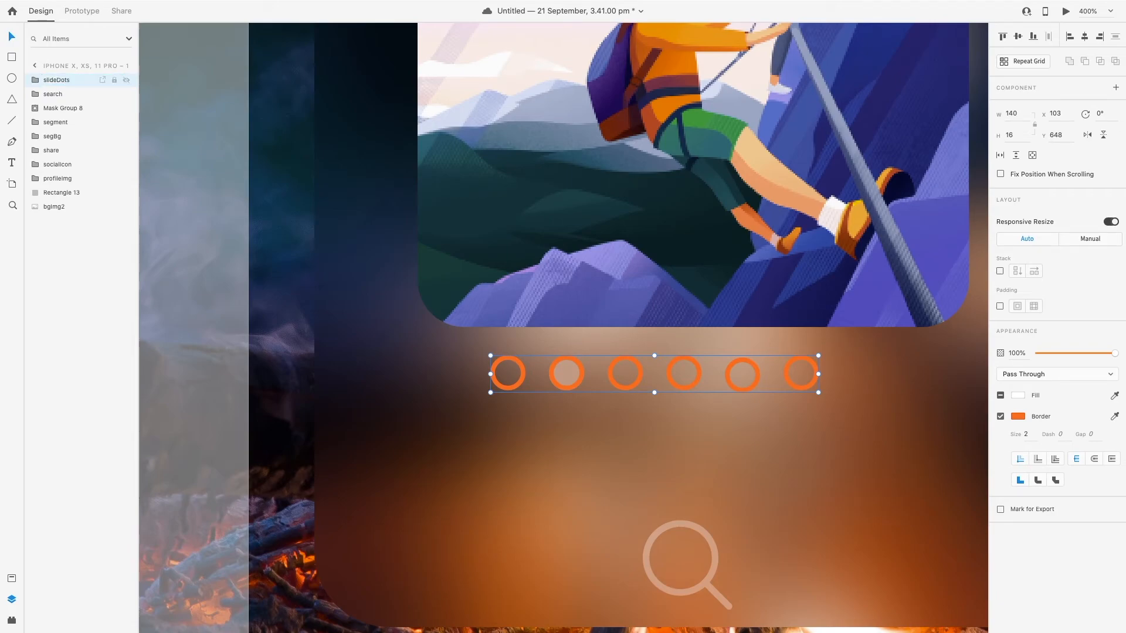
Step: Centre the slideDots group horizontally on the artboard and give all six circles a grey #484848 shadow at 37% opacity
click(1083, 37)
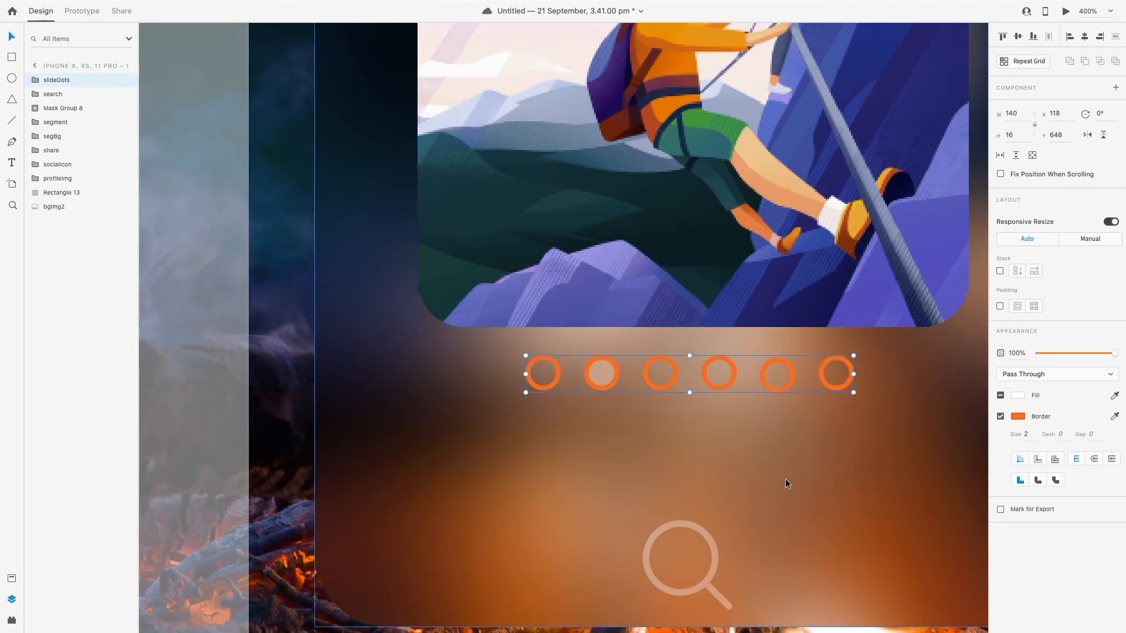
click(36, 80)
click(68, 93)
shift+click(69, 165)
click(1001, 422)
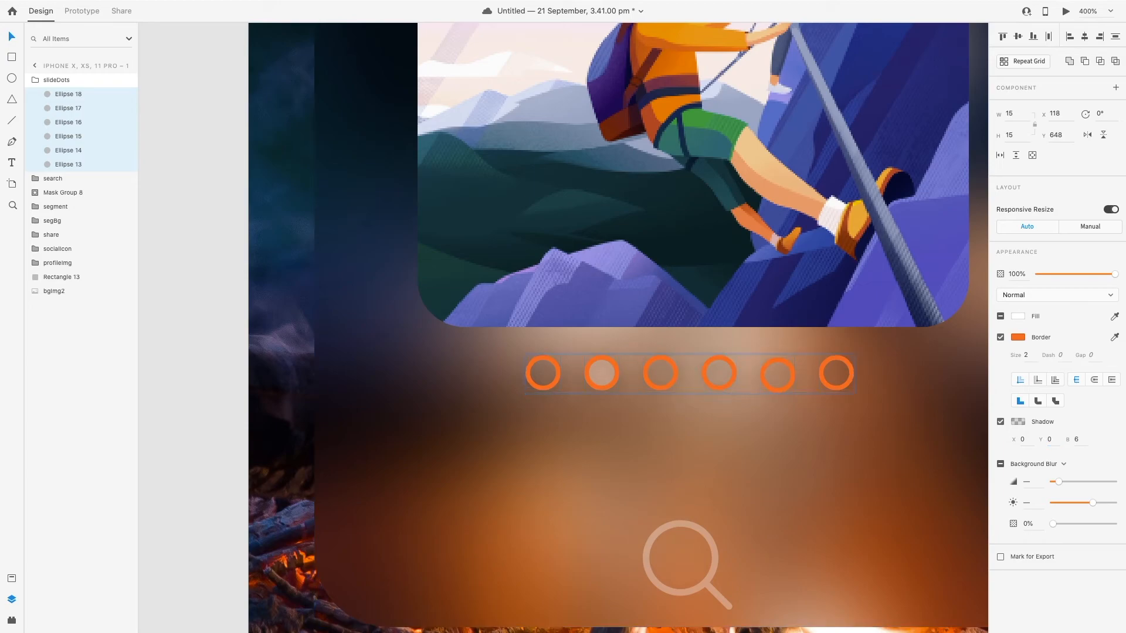
click(1019, 422)
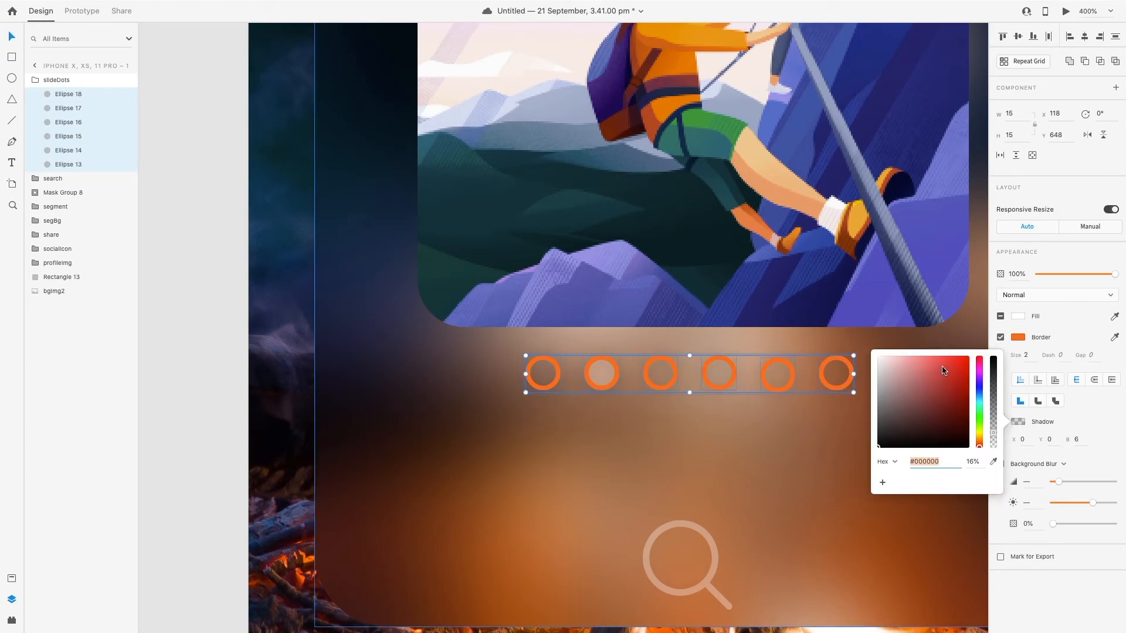
click(980, 441)
drag(991, 421, 888, 365)
drag(991, 395, 994, 411)
drag(918, 432, 853, 428)
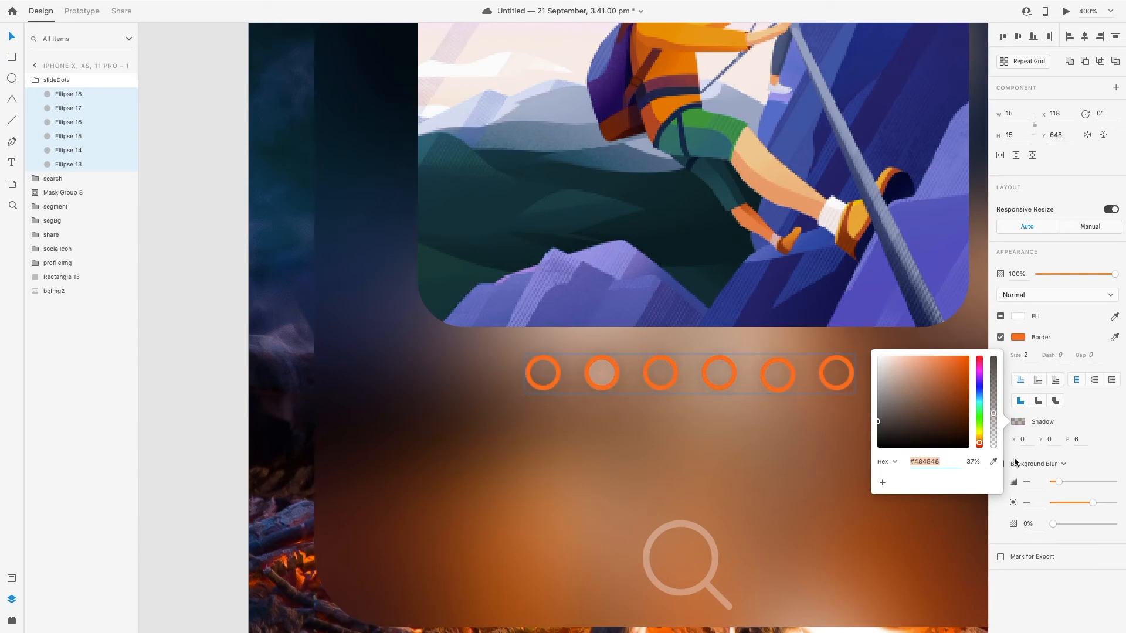
Step: Set the six dots' shadow to an X offset of 3, a Y offset of 3 and a blur of 3
click(1079, 440)
key(Tab)
text(3)
click(1079, 441)
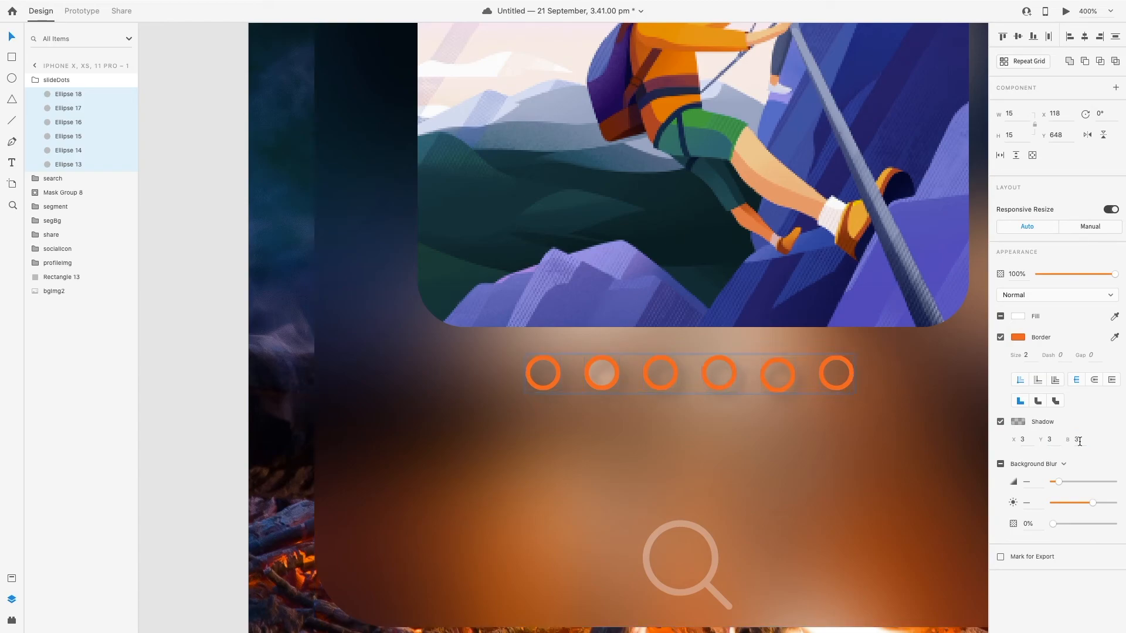
click(607, 464)
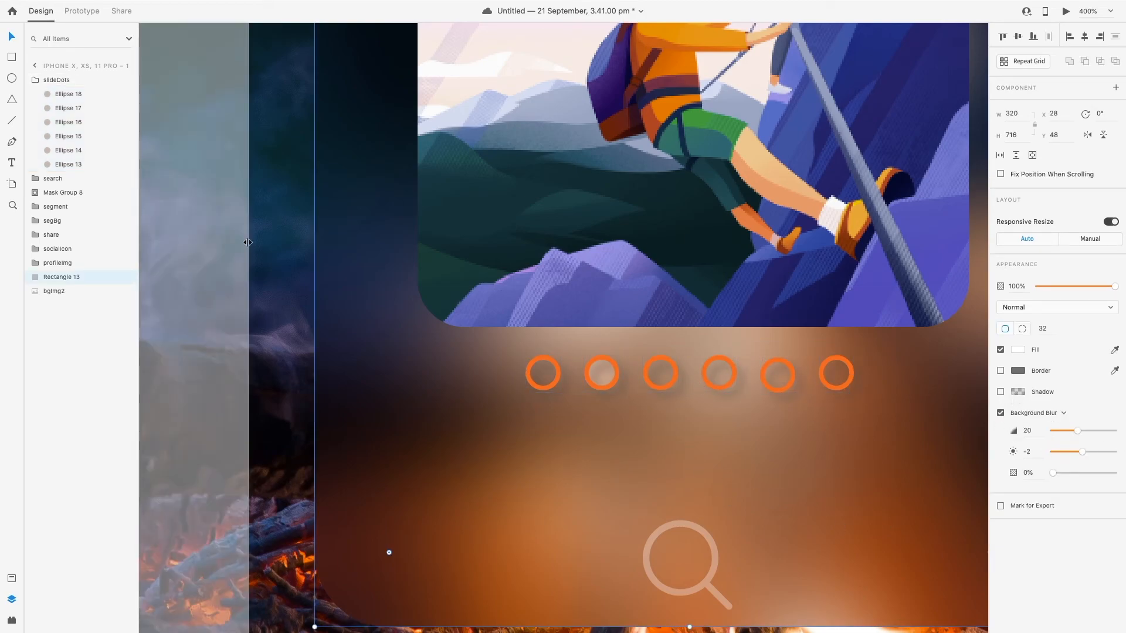
Step: Darken the shadow colour of all six slide dots to about #222222 and reduce its opacity
click(82, 96)
shift+click(68, 164)
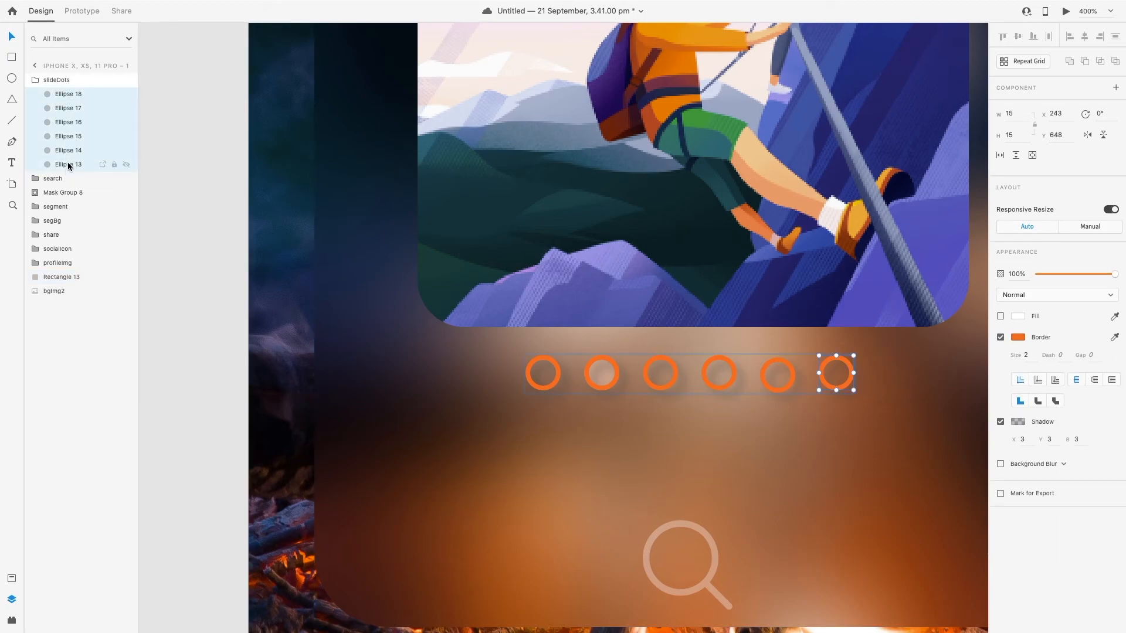
click(1016, 422)
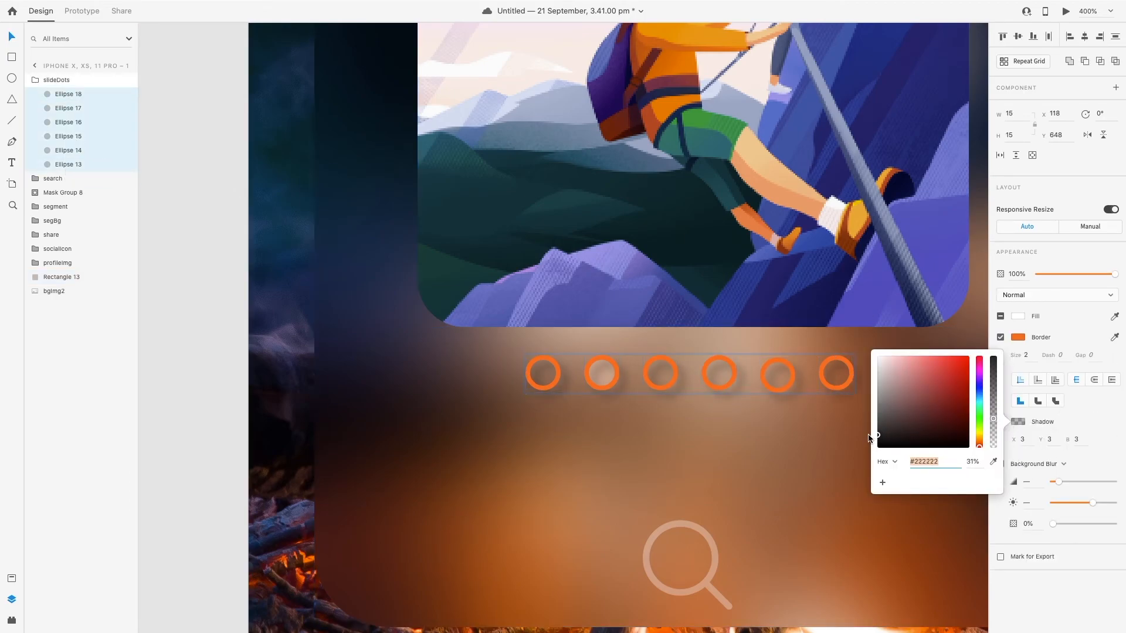
click(991, 434)
click(706, 291)
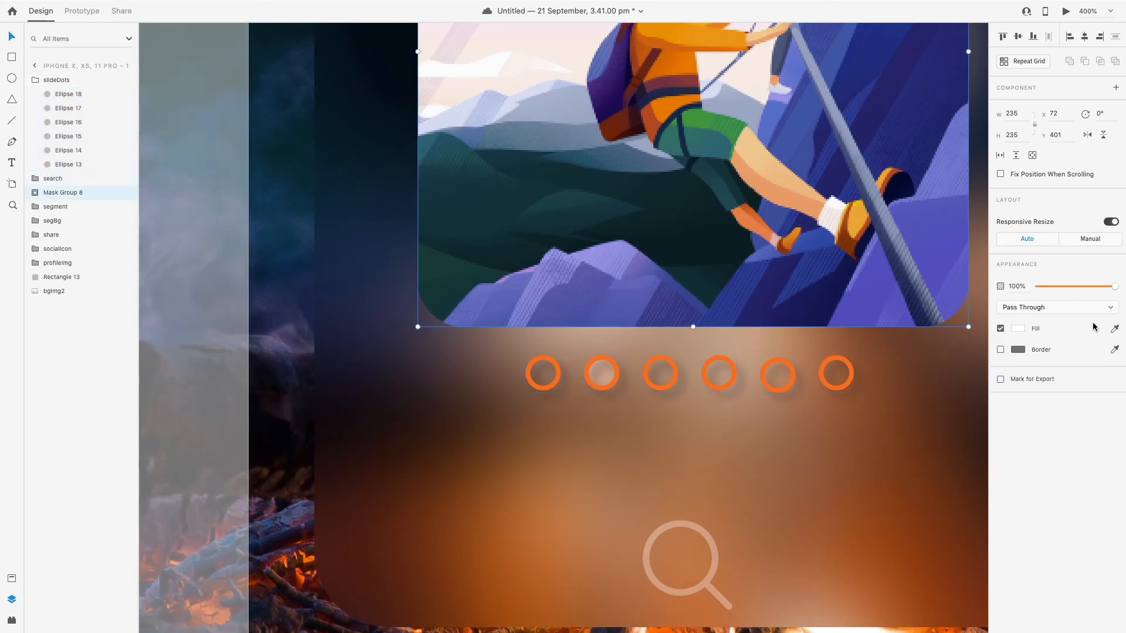
click(639, 373)
Step: Shrink the search icon slightly, reposition it near the panel's lower edge and lower its opacity
scroll(675, 405, down, 3)
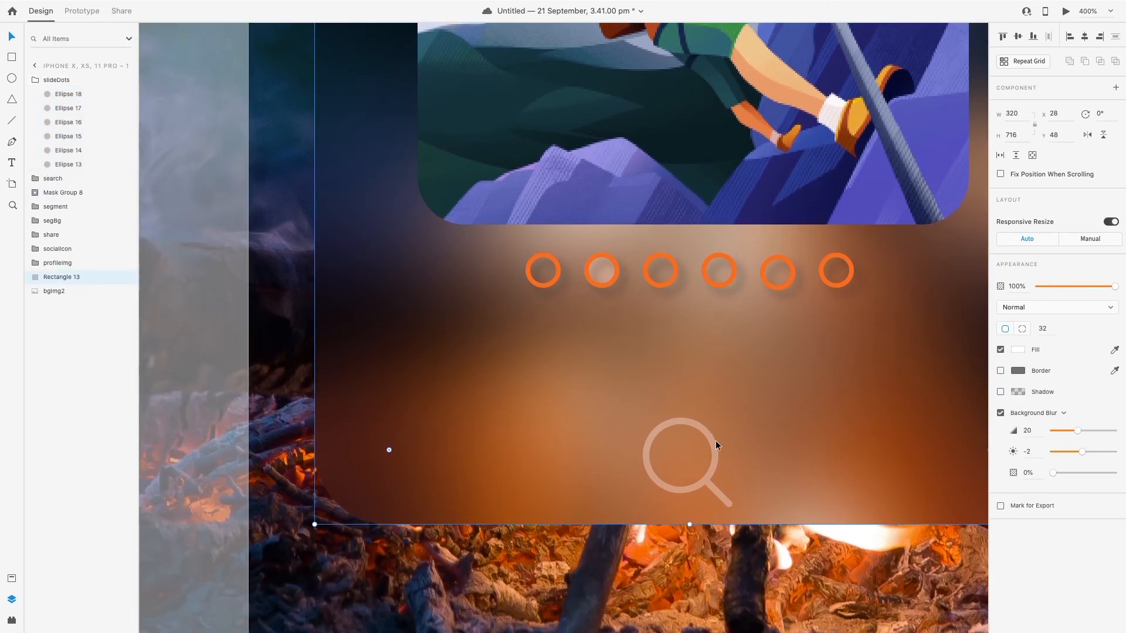
click(713, 456)
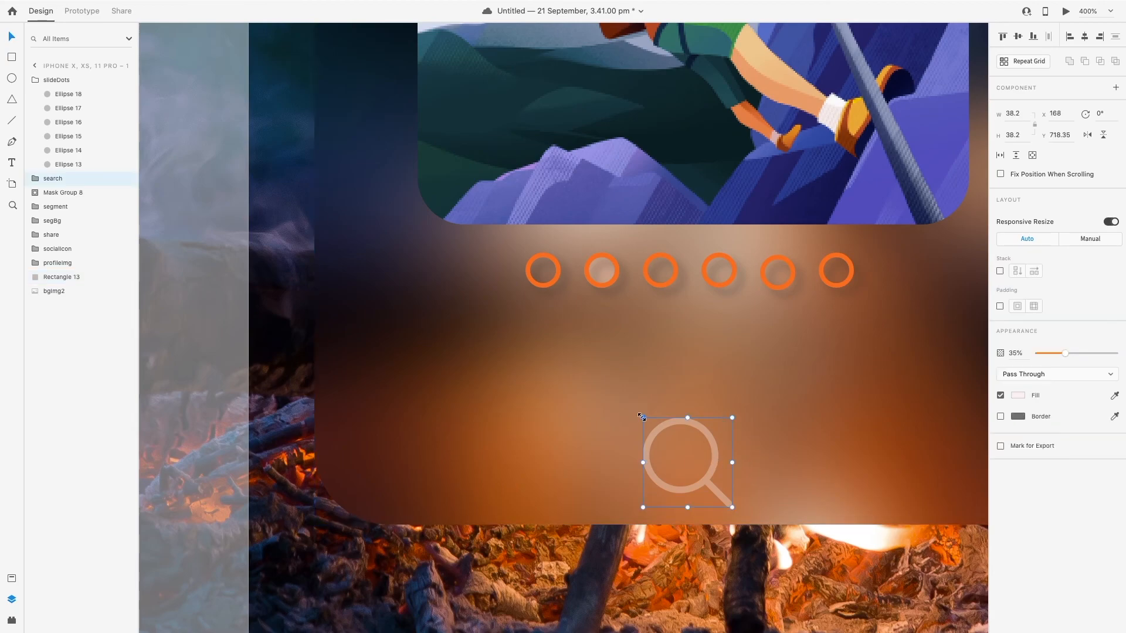
drag(643, 417, 649, 423)
drag(732, 423, 726, 430)
drag(688, 432, 689, 428)
drag(1065, 353, 1051, 353)
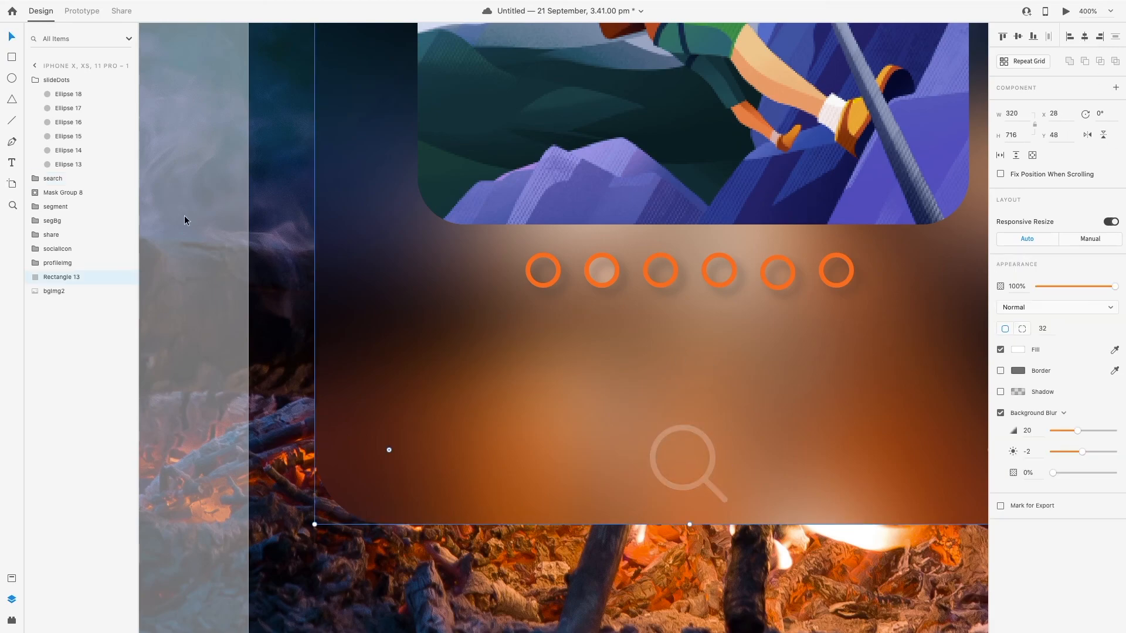
Step: Show the whole mobile artboard at 100% zoom with nothing selected
click(1109, 13)
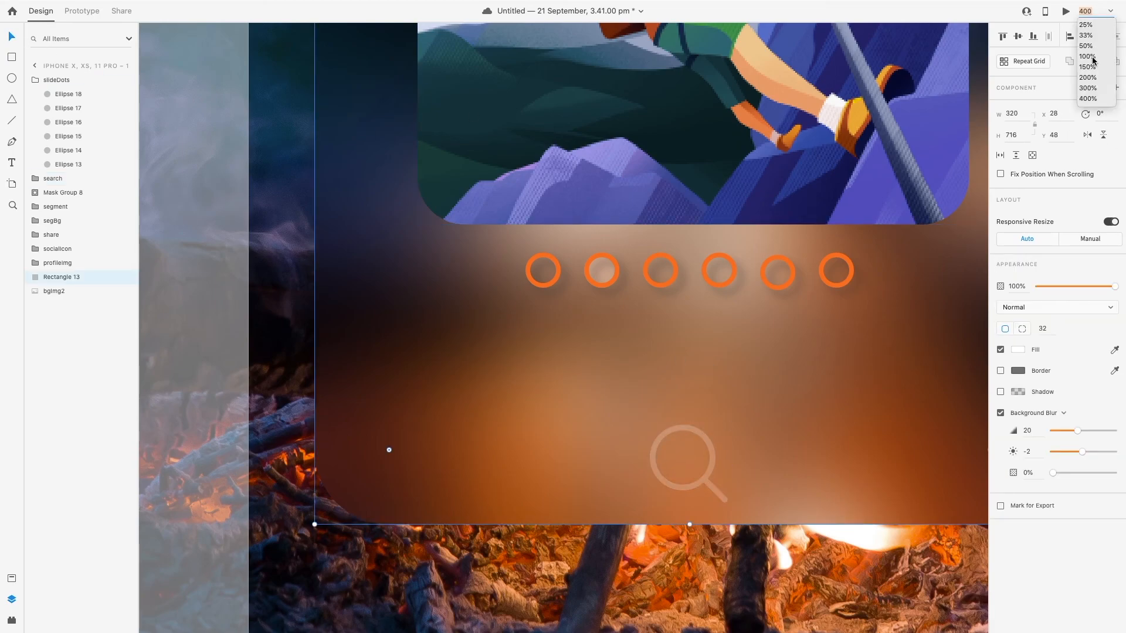
click(1088, 57)
click(932, 134)
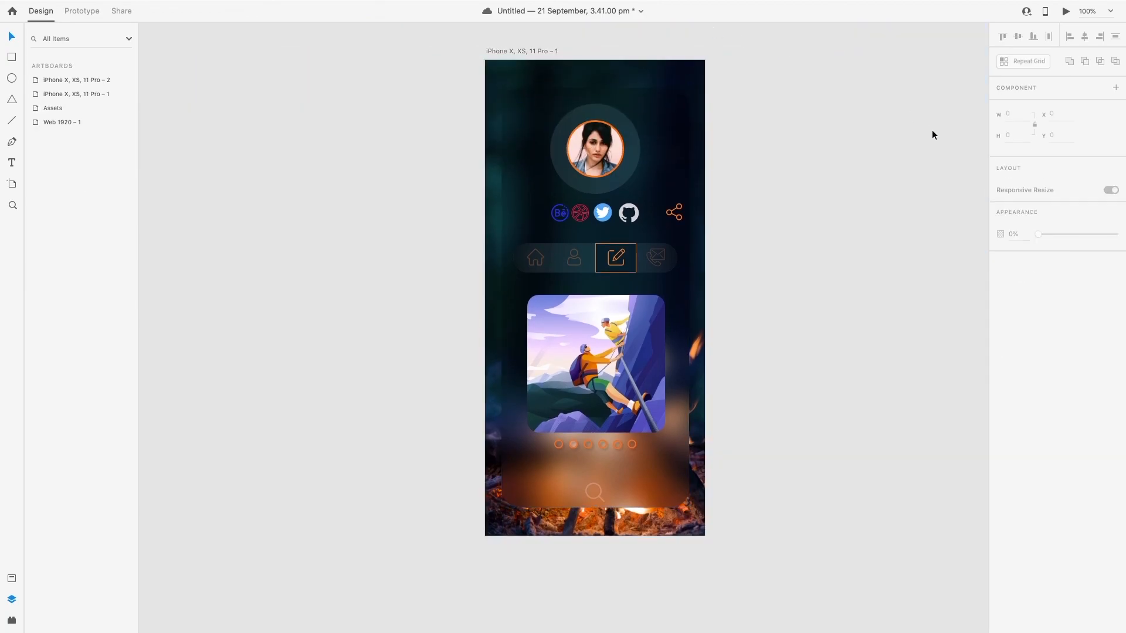